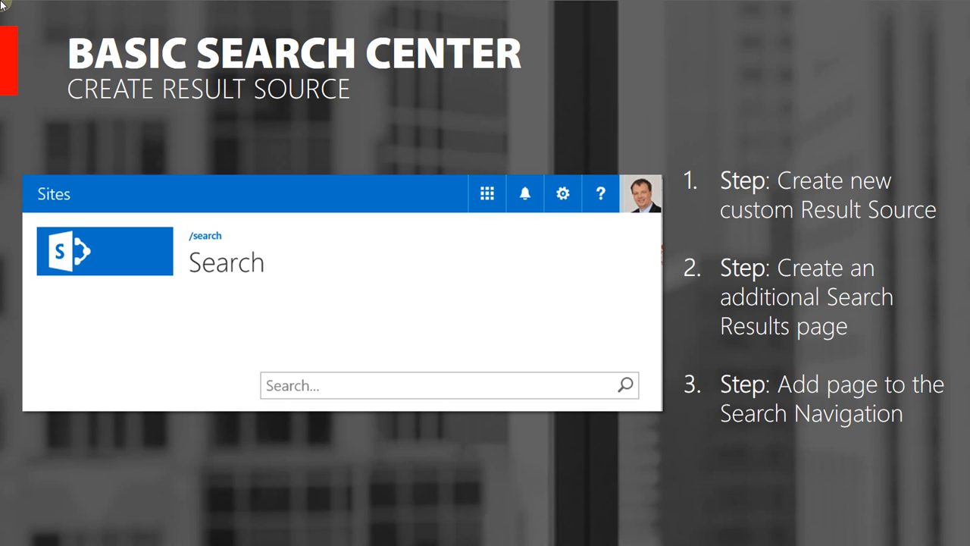
Step: Advance the slide show to the demo slide and switch to the Sales Department site in Internet Explorer
key(Right)
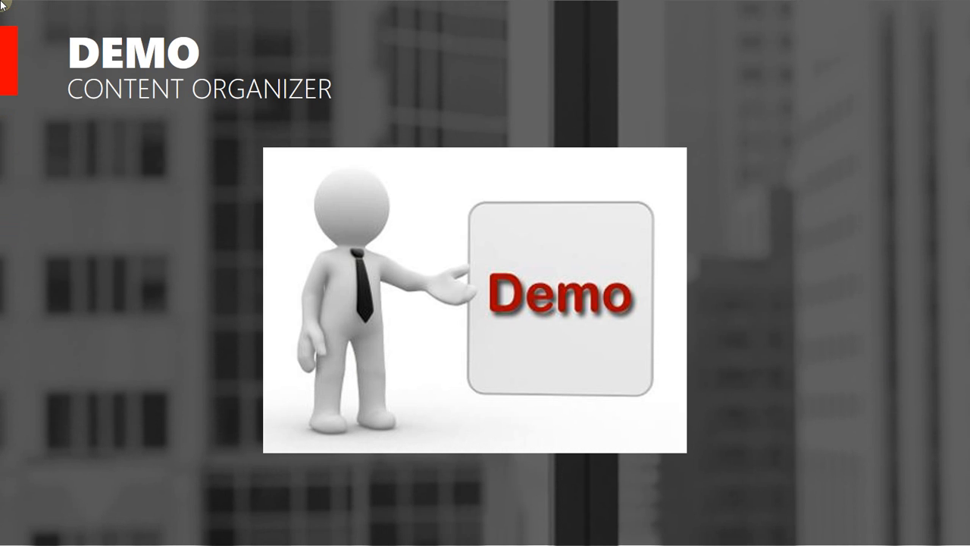
key(alt+Tab)
key(alt+Tab)
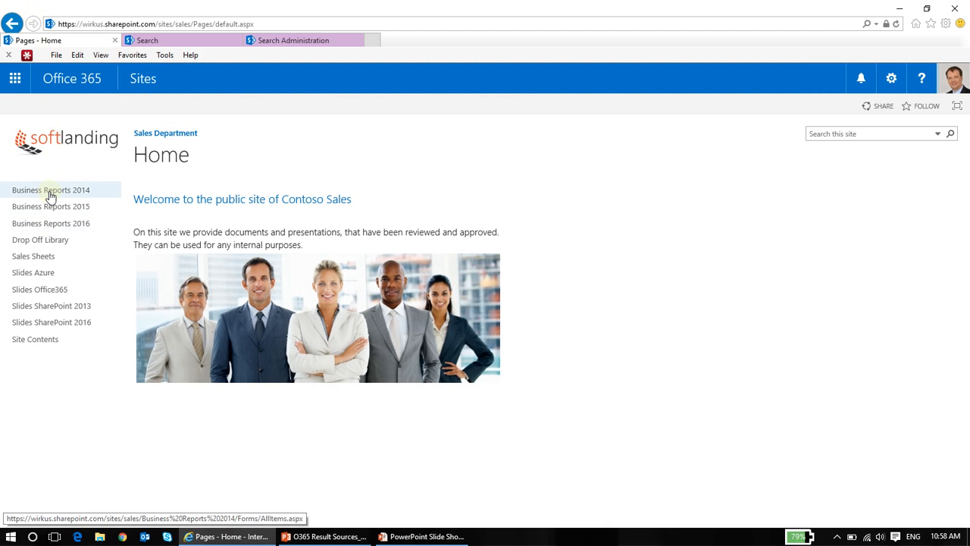
Step: Search the Search Center for "Business Reports", review the listed documents and return to the Search Center start page
click(183, 44)
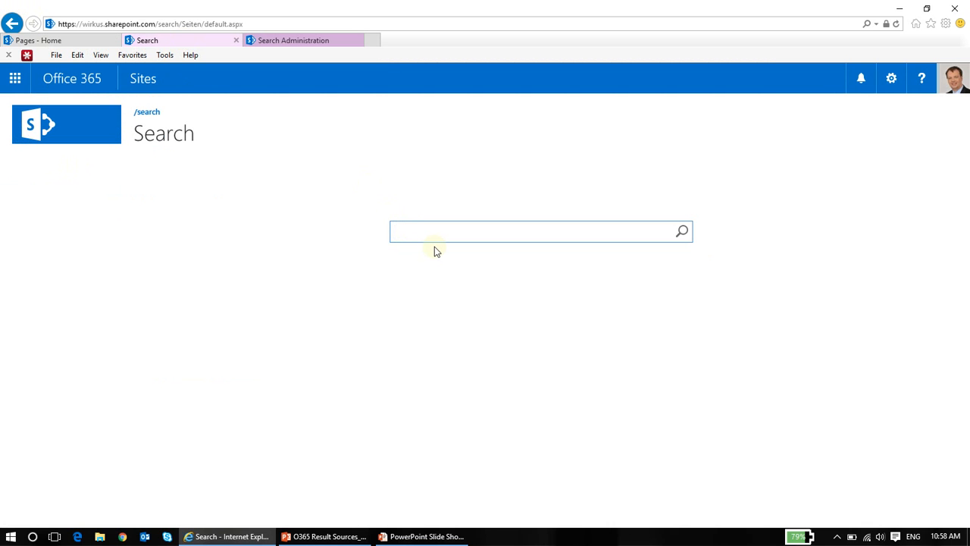
text(Business Reports)
click(681, 233)
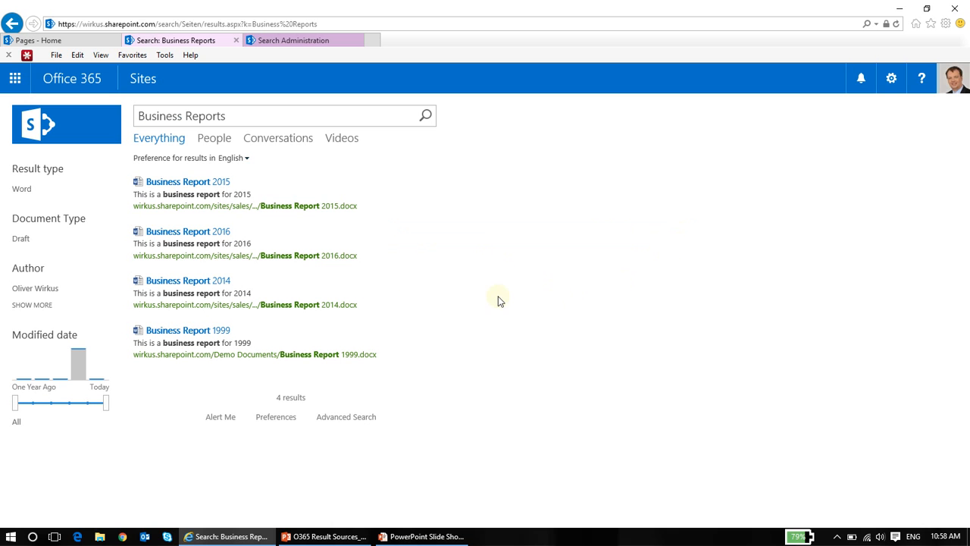
mouse_move(297, 292)
mouse_move(282, 245)
mouse_move(182, 345)
click(13, 24)
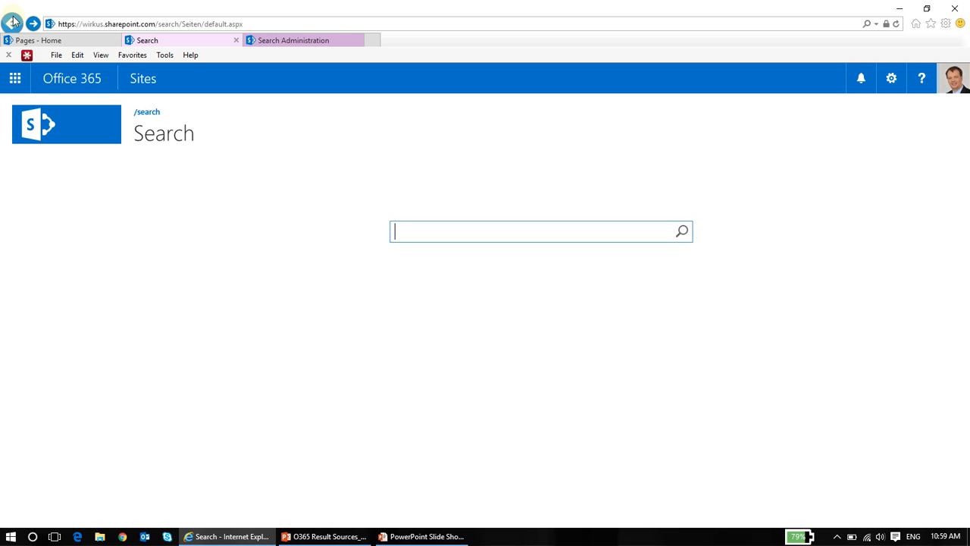
Step: Open the tenant's Business Reports result source from the result source management in SharePoint search administration
click(295, 44)
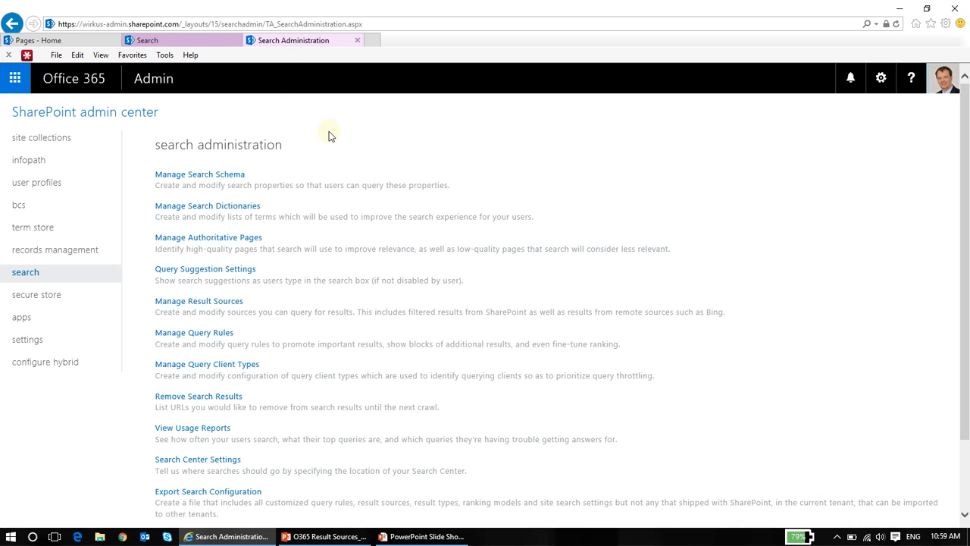
click(182, 307)
click(193, 306)
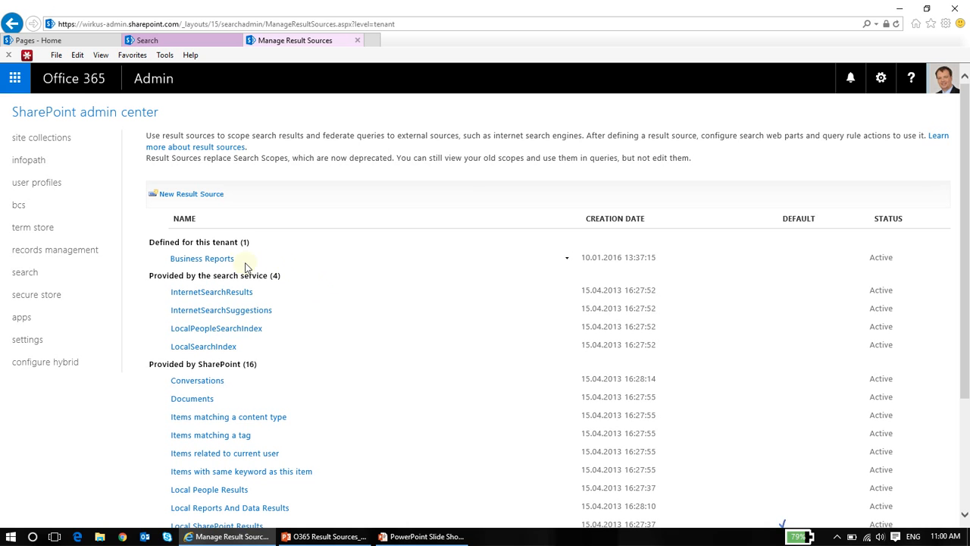
click(196, 262)
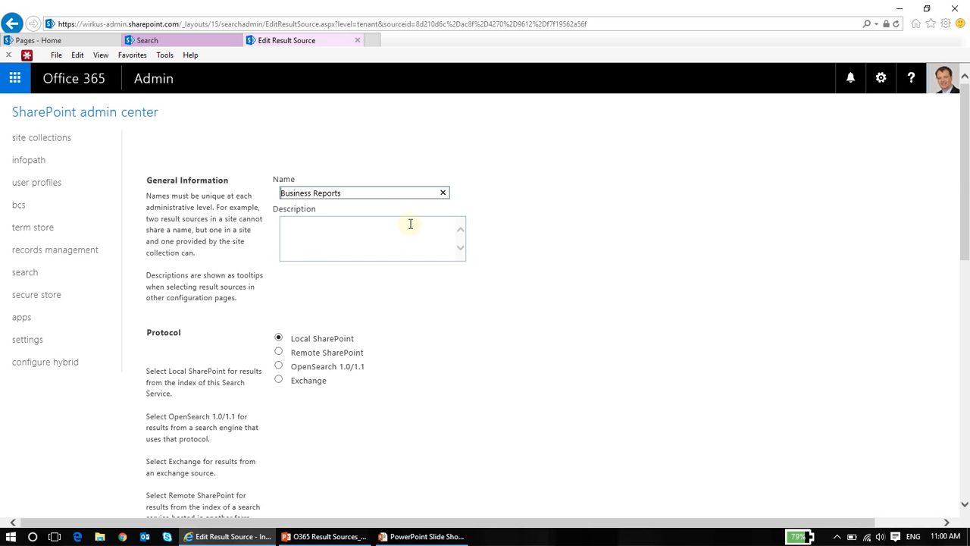
Step: Review the result source's name, protocol and type settings, and launch the Query Builder for its query transform
drag(353, 193, 279, 194)
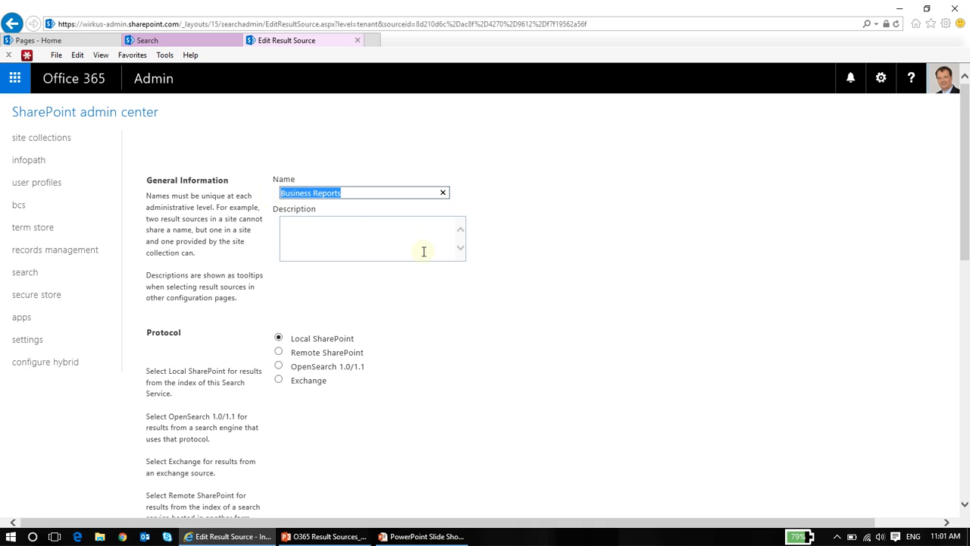
click(643, 300)
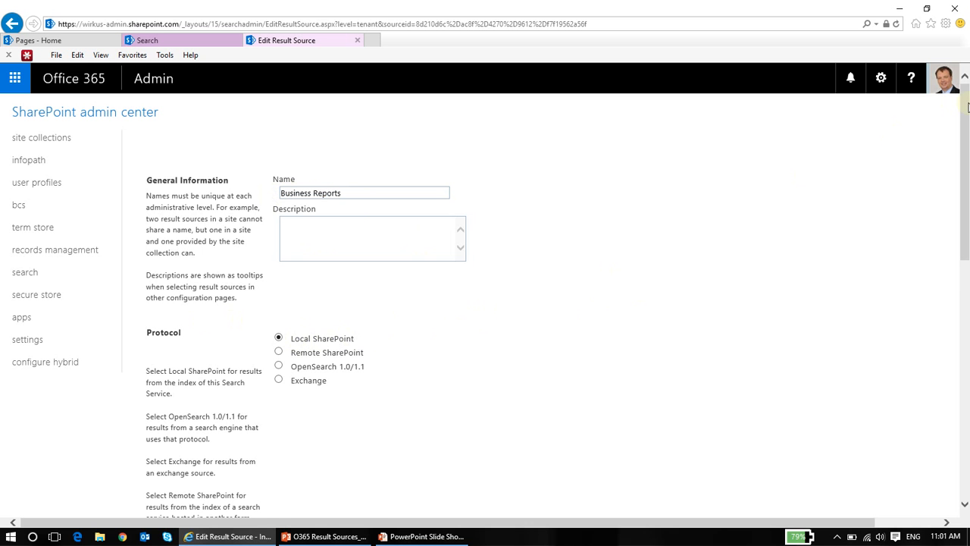
drag(966, 107, 968, 183)
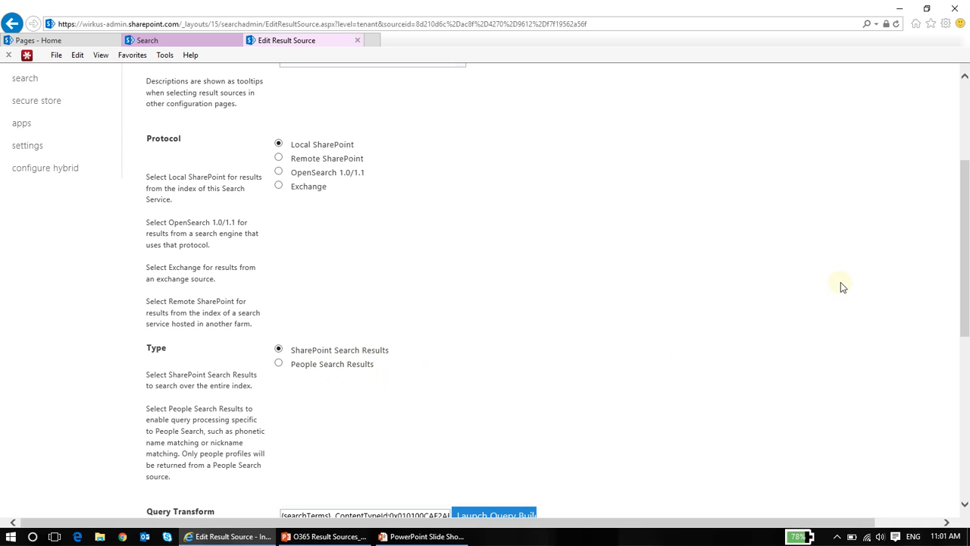
drag(965, 190, 967, 283)
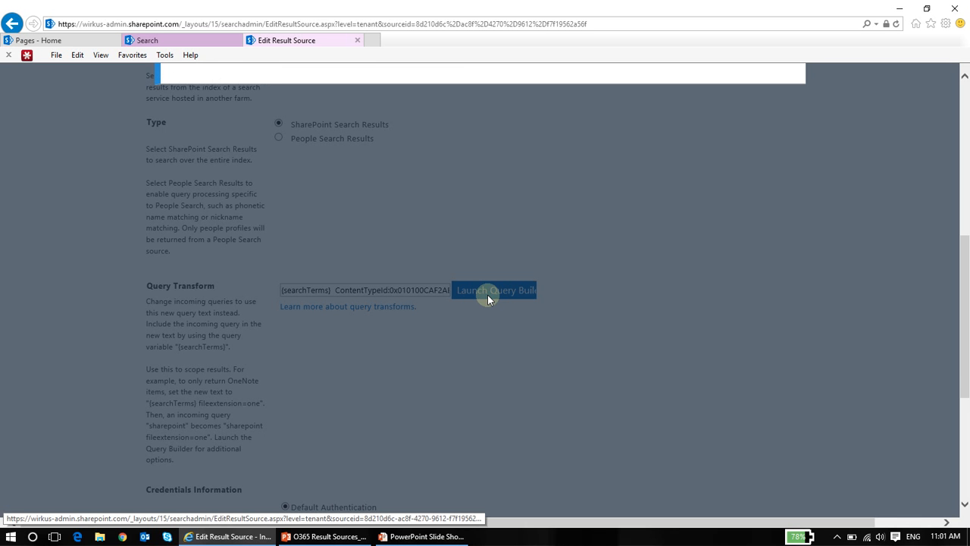
drag(965, 368, 967, 222)
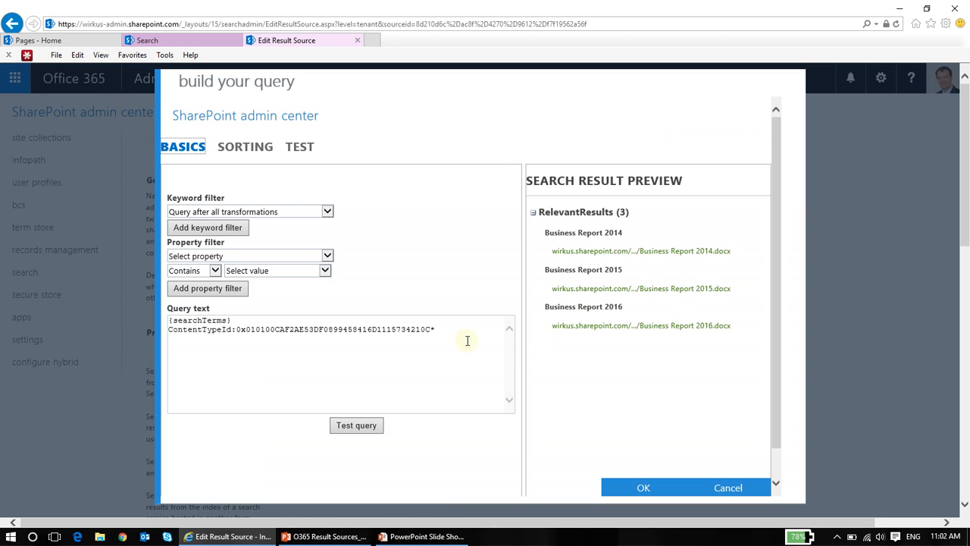
Step: Delete the ContentTypeId condition from the query text, keeping only {searchTerms}
double_click(440, 329)
drag(440, 329, 192, 333)
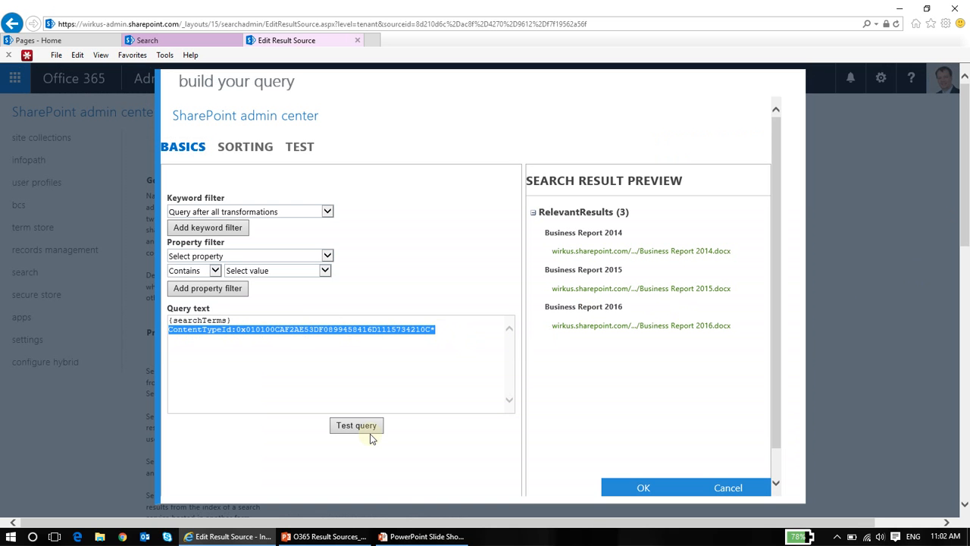
key(BackSpace)
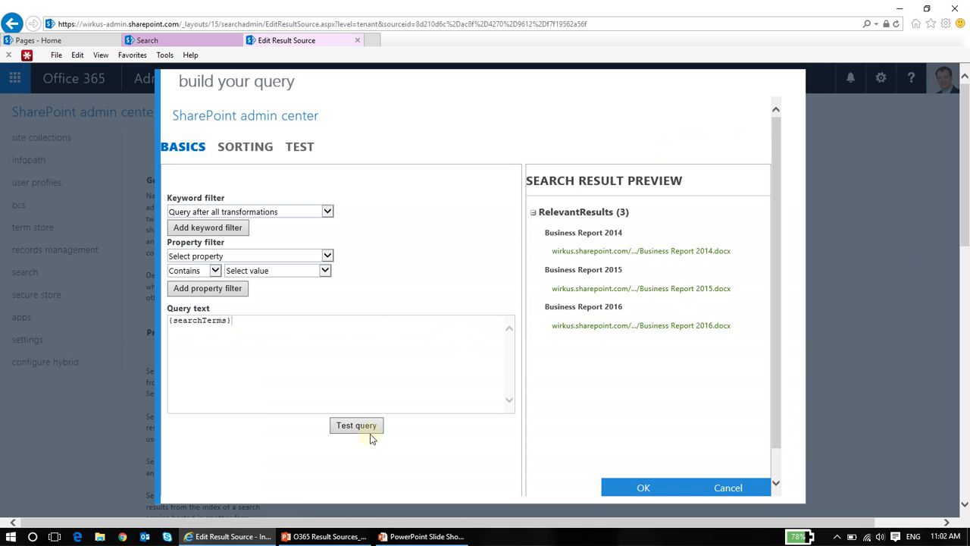
Step: Add a property filter to the query where ContentType contains Business Report
click(195, 258)
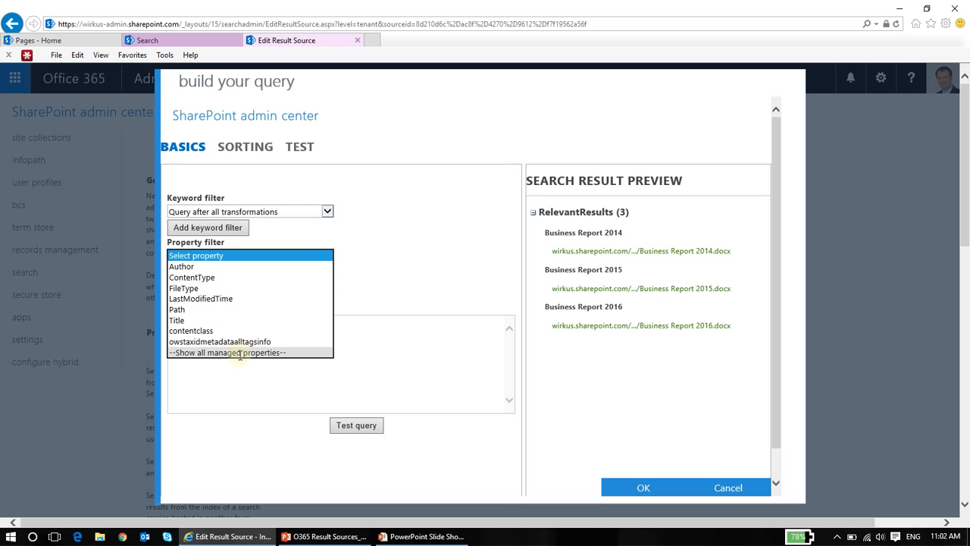
click(214, 278)
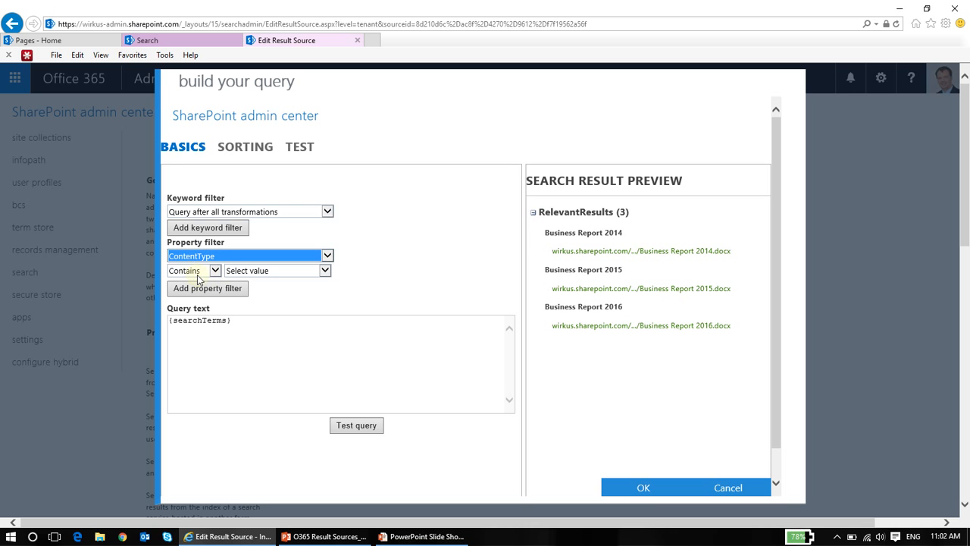
click(325, 272)
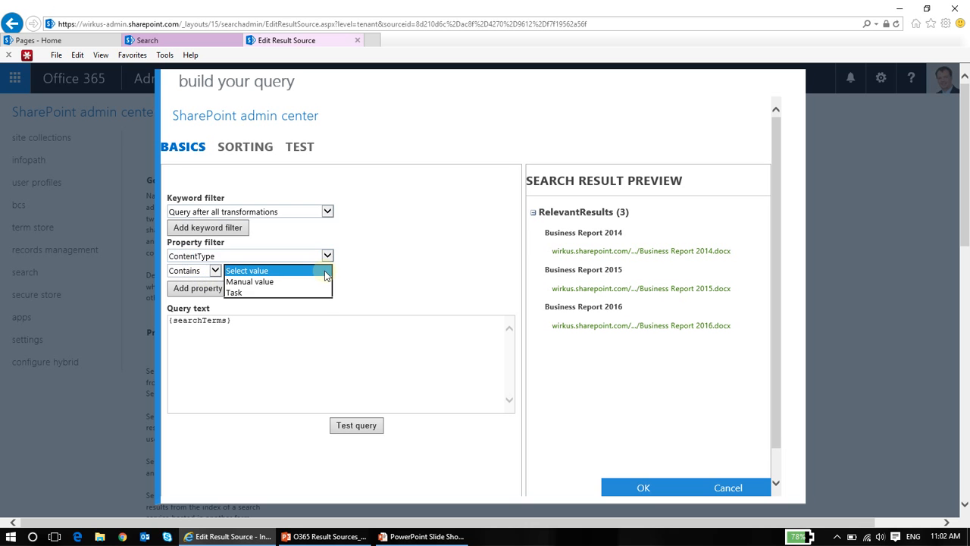
click(318, 304)
click(329, 271)
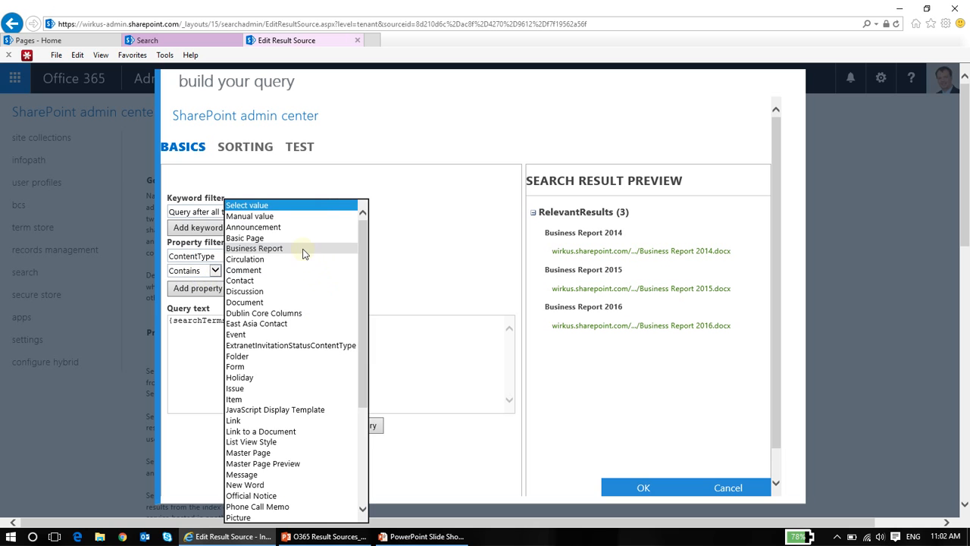
click(303, 249)
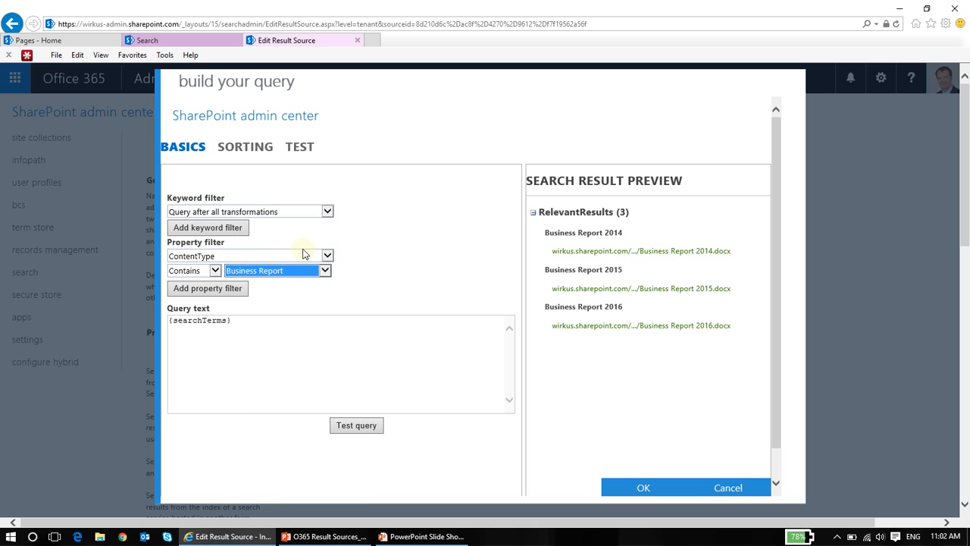
click(213, 295)
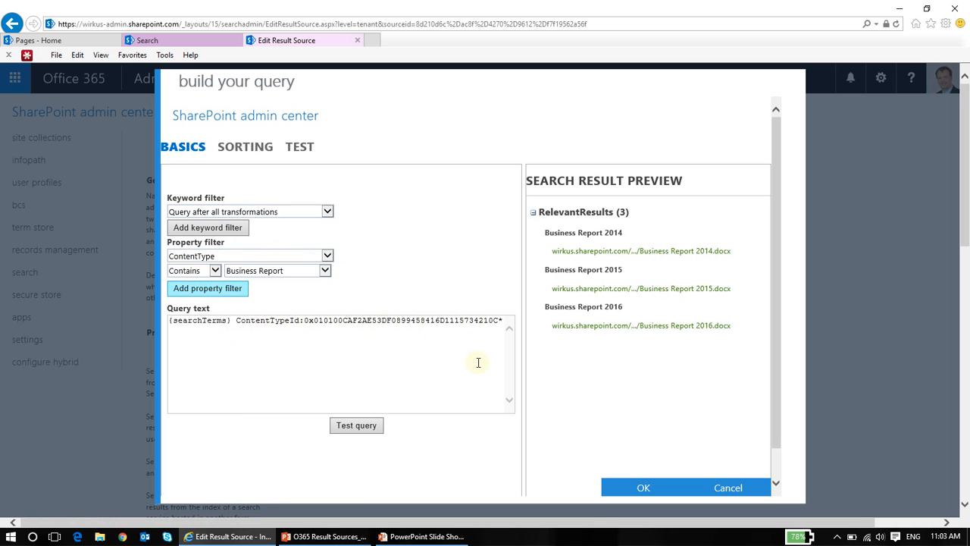
Step: Test the query, look at the sorting options and return to the basic query settings
click(356, 426)
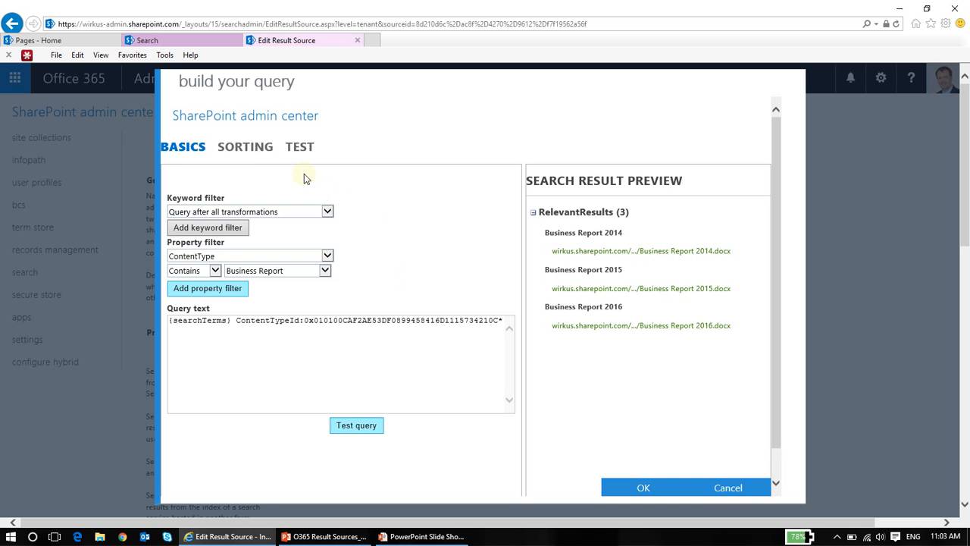
click(250, 156)
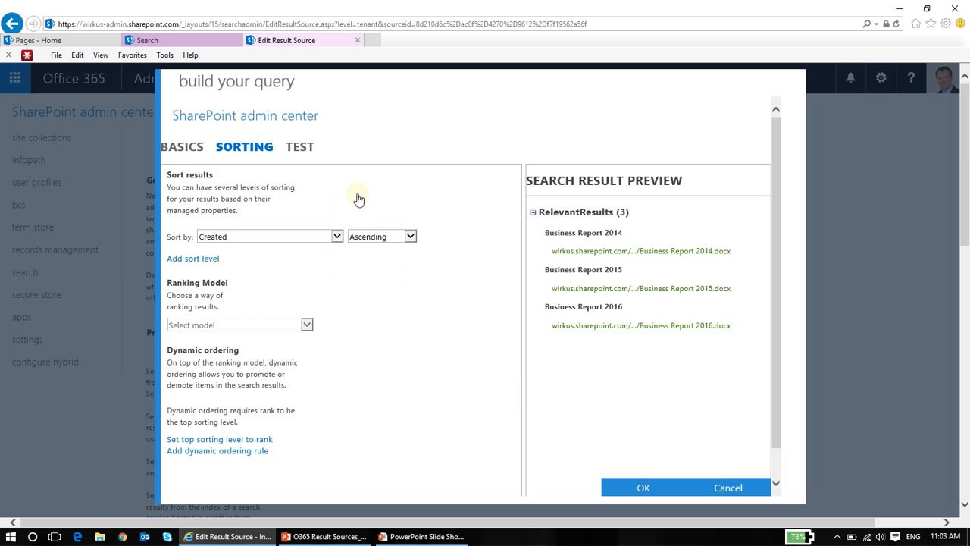
click(195, 156)
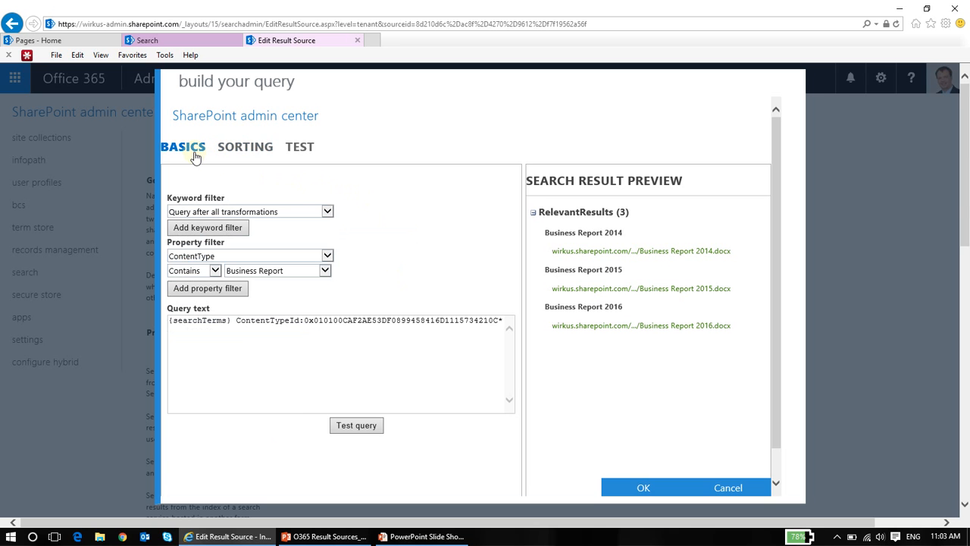
Step: Cancel the query builder and leave the Business Reports result source without saving it
click(742, 491)
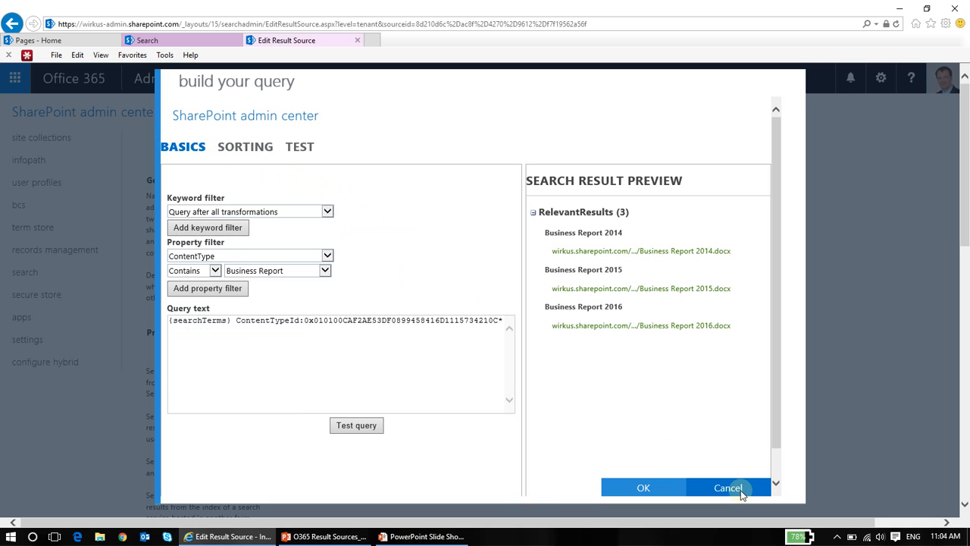
click(729, 487)
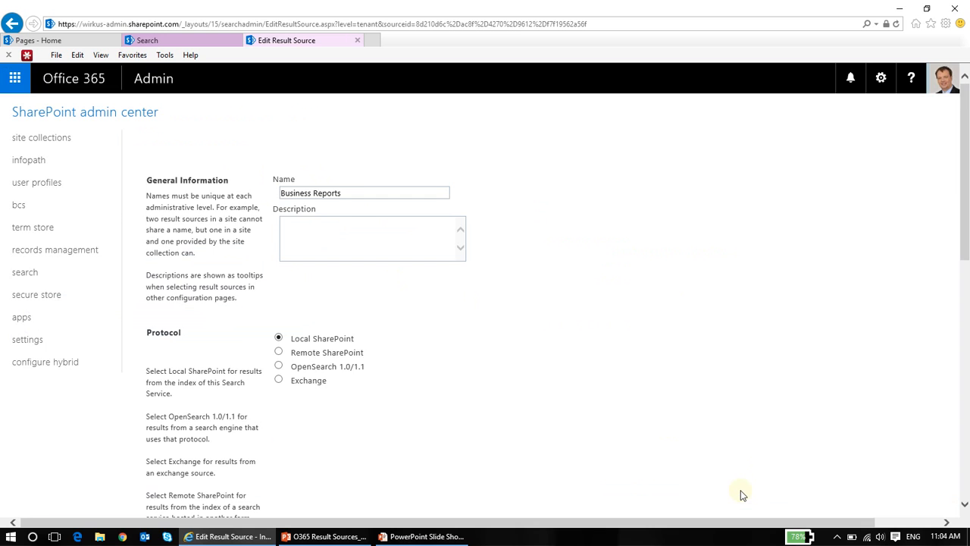
scroll(686, 373, down, 1)
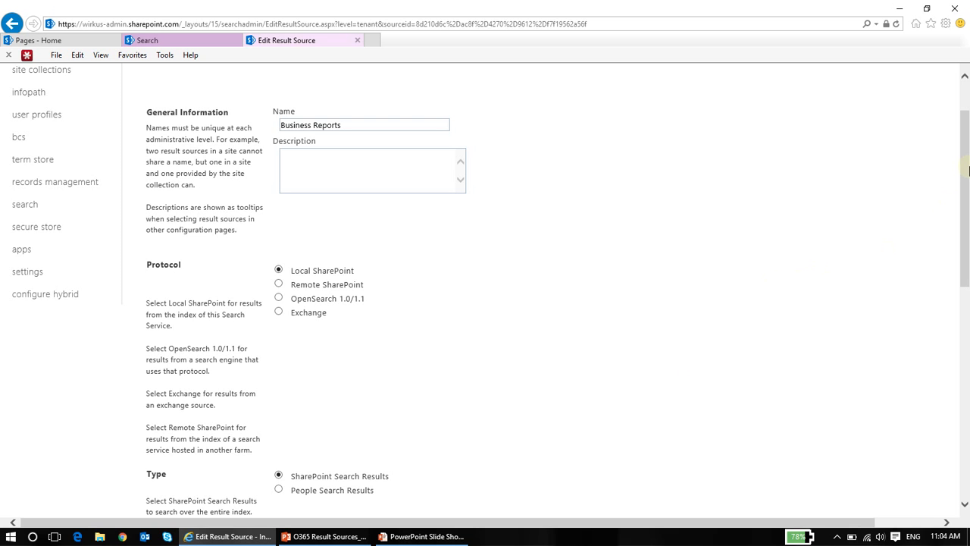
drag(968, 168, 968, 387)
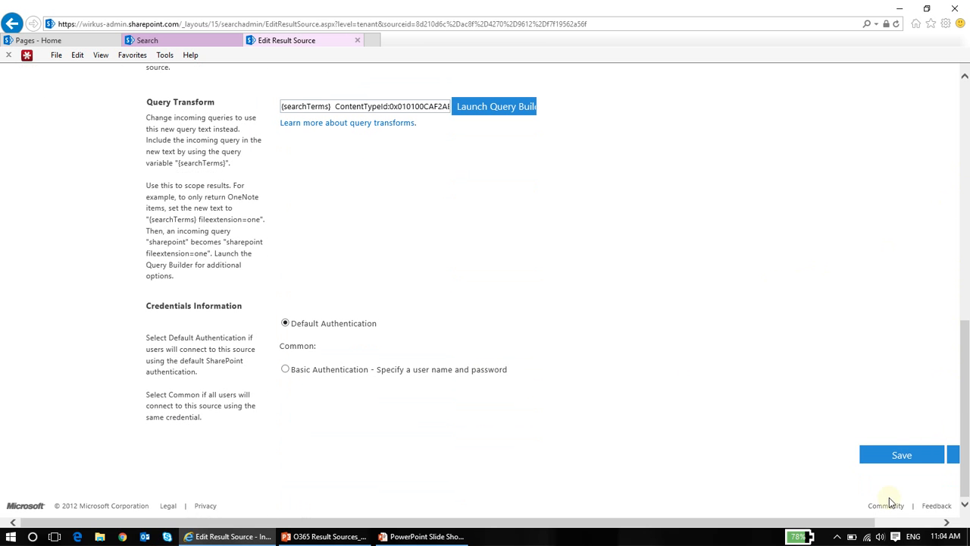
drag(867, 524, 922, 523)
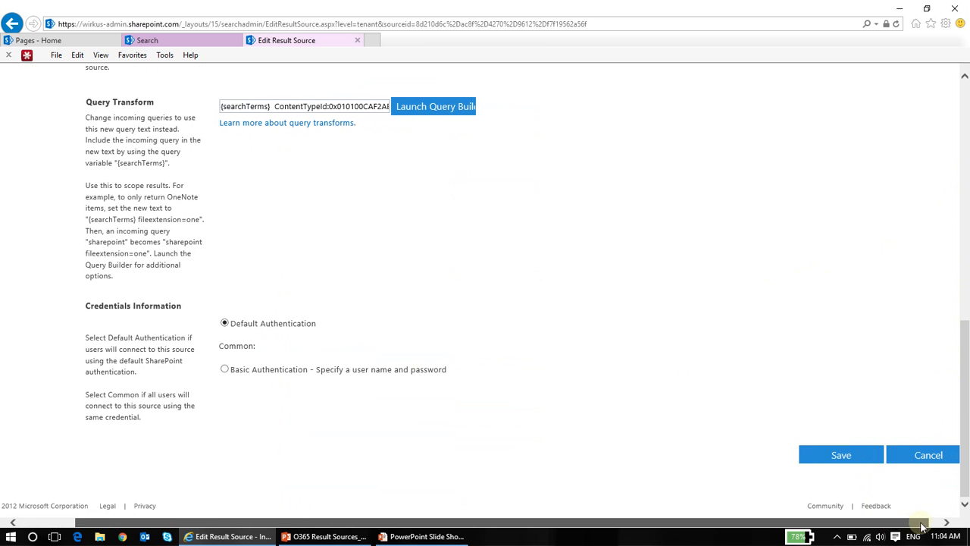
click(929, 457)
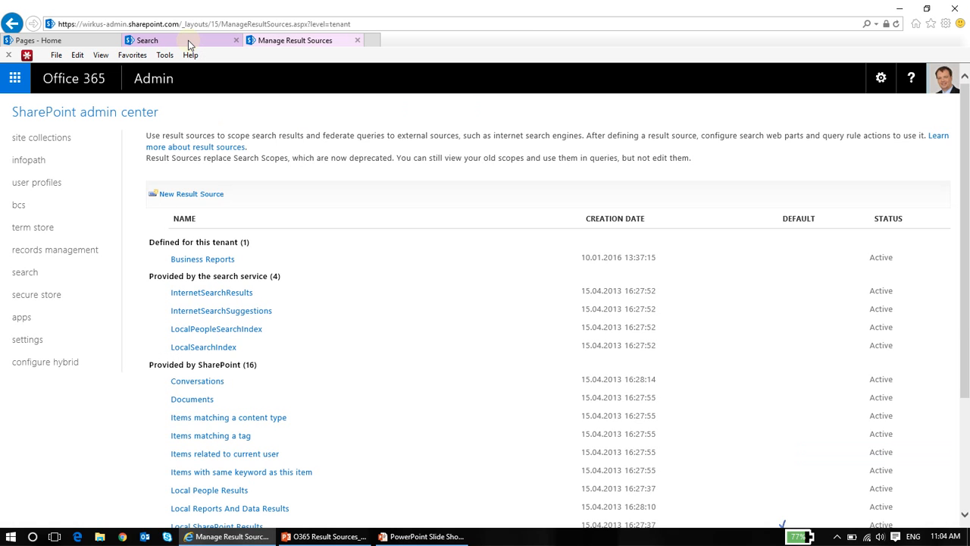
Step: Search the Search Center for "Business Report", check the Videos results page and go back to the Everything results
click(188, 40)
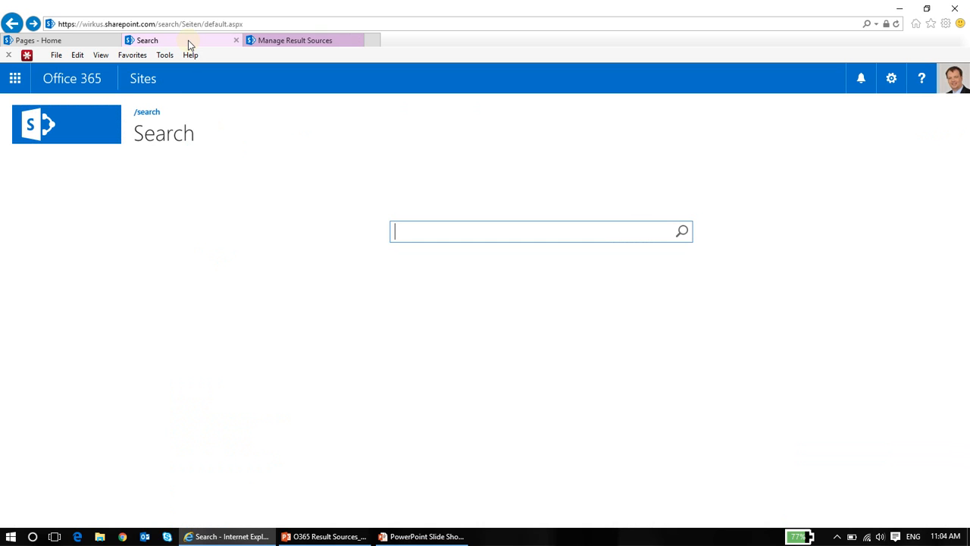
text(Business Report)
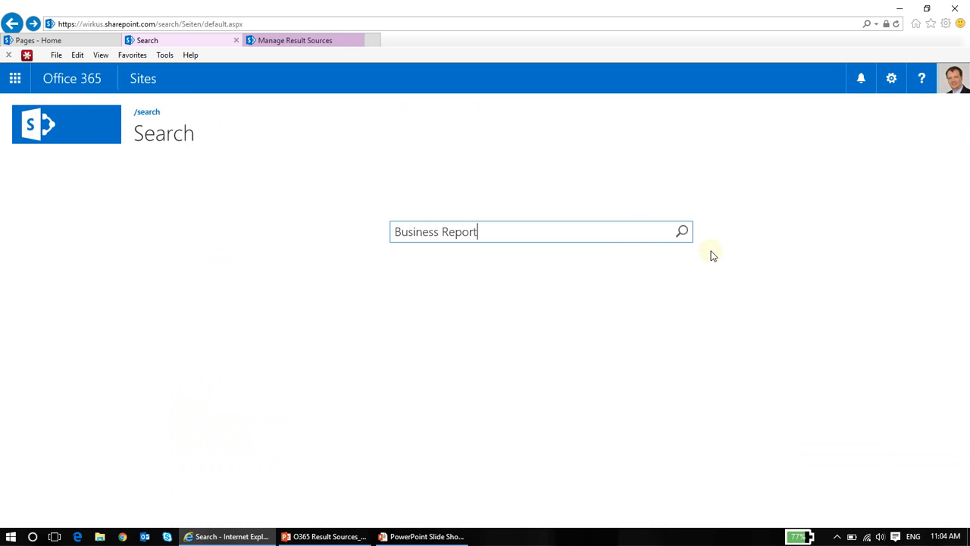
click(683, 233)
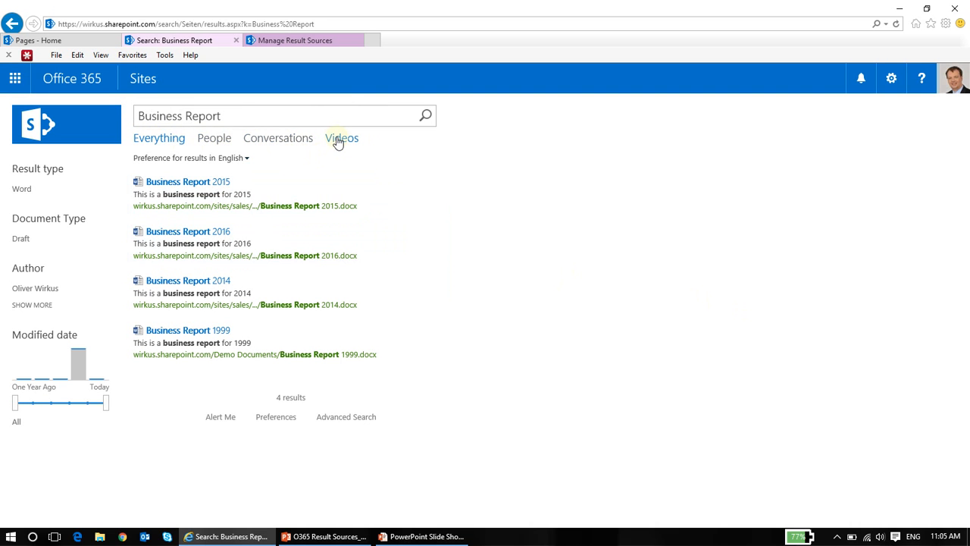
click(338, 144)
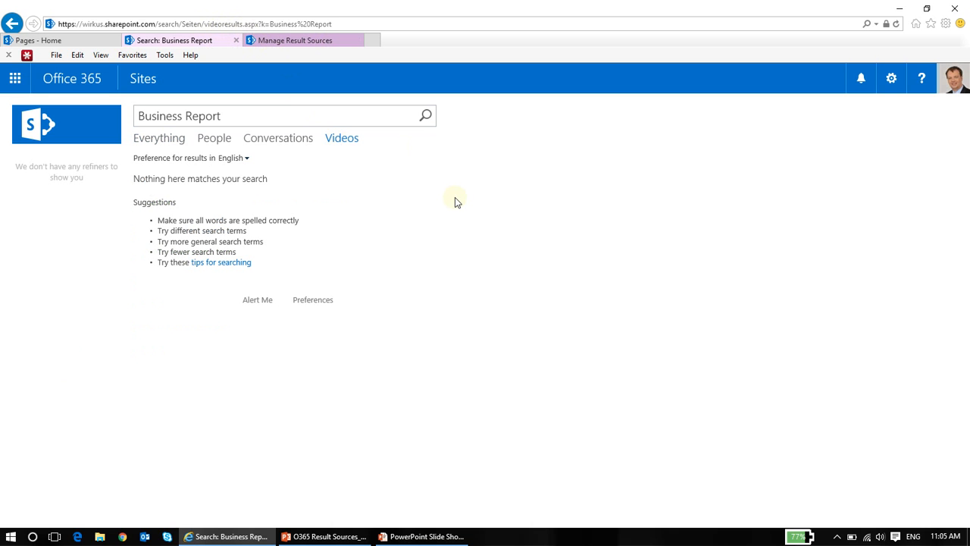
click(11, 24)
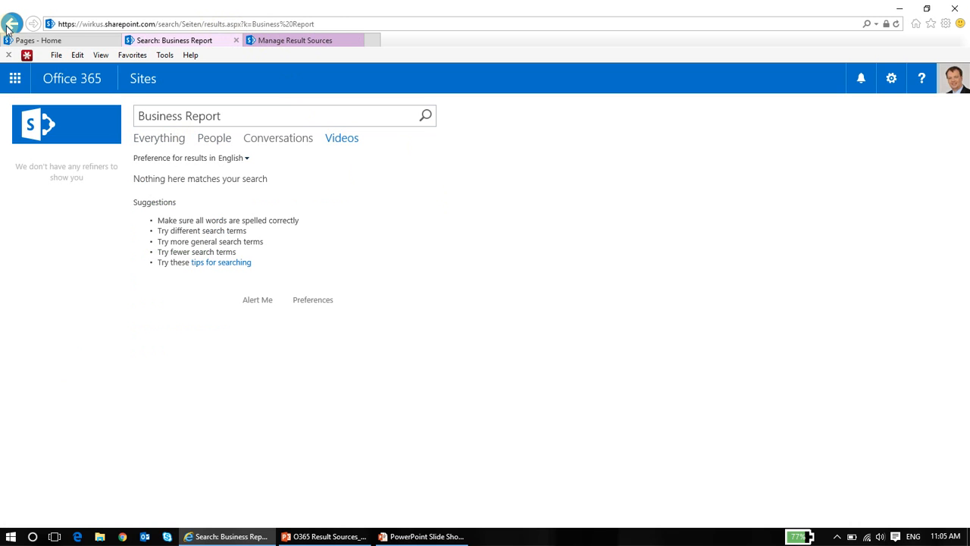
Step: Create a new page named BusinessReports in the Search Center
click(64, 126)
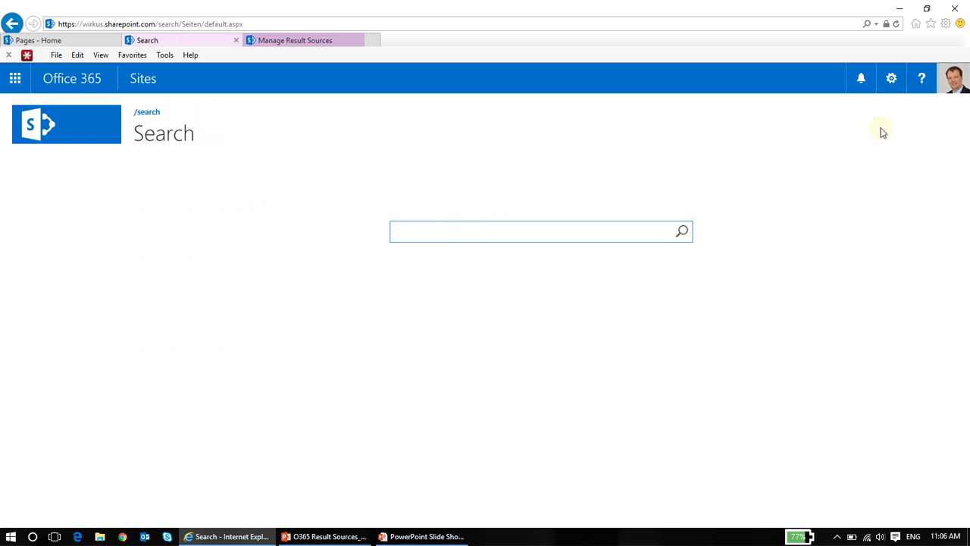
click(895, 85)
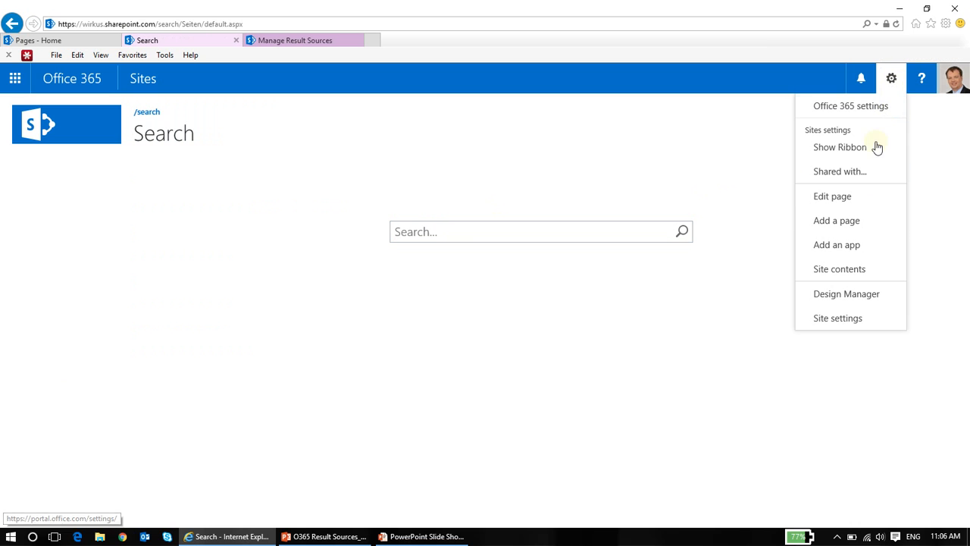
click(831, 228)
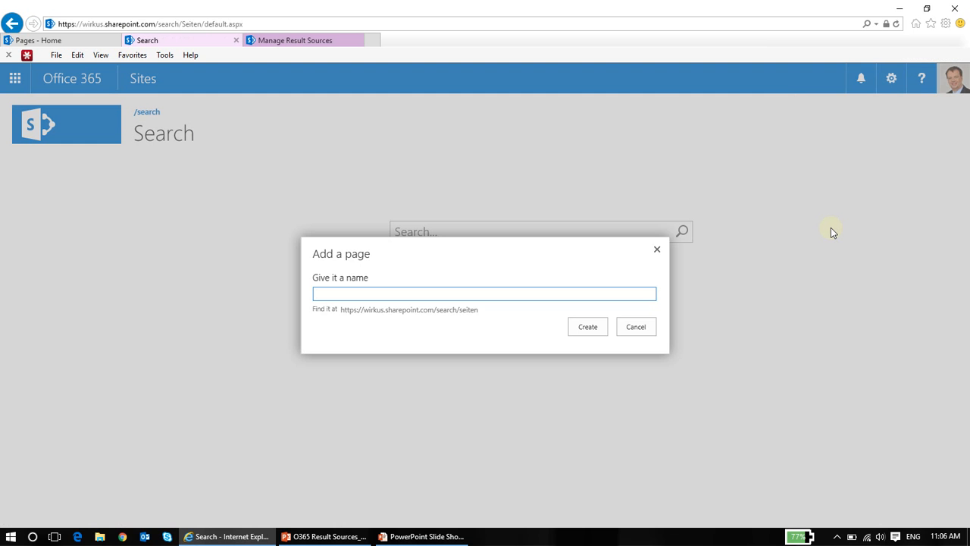
text(BusinessReports)
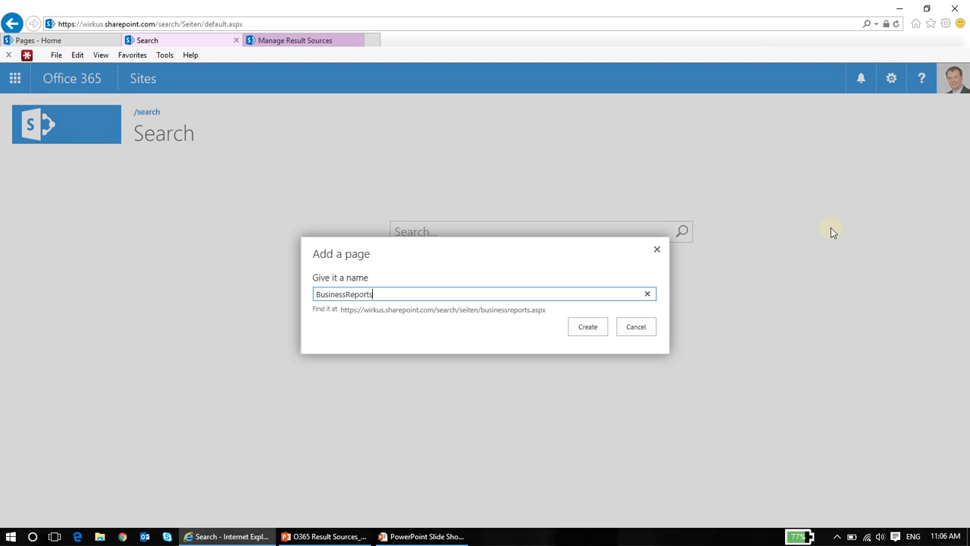
click(590, 331)
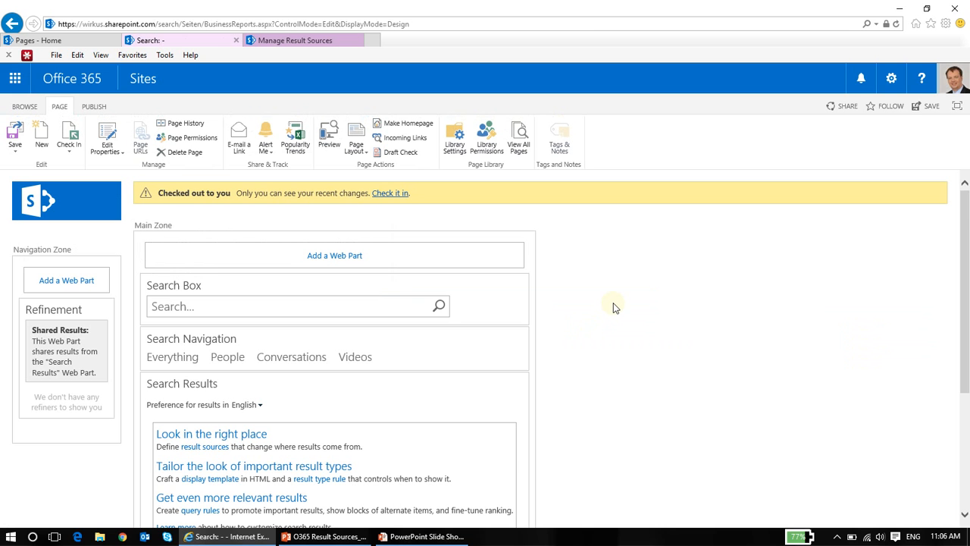
Step: Edit the Search Results web part on the BusinessReports page and open its query builder
scroll(615, 307, down, 1)
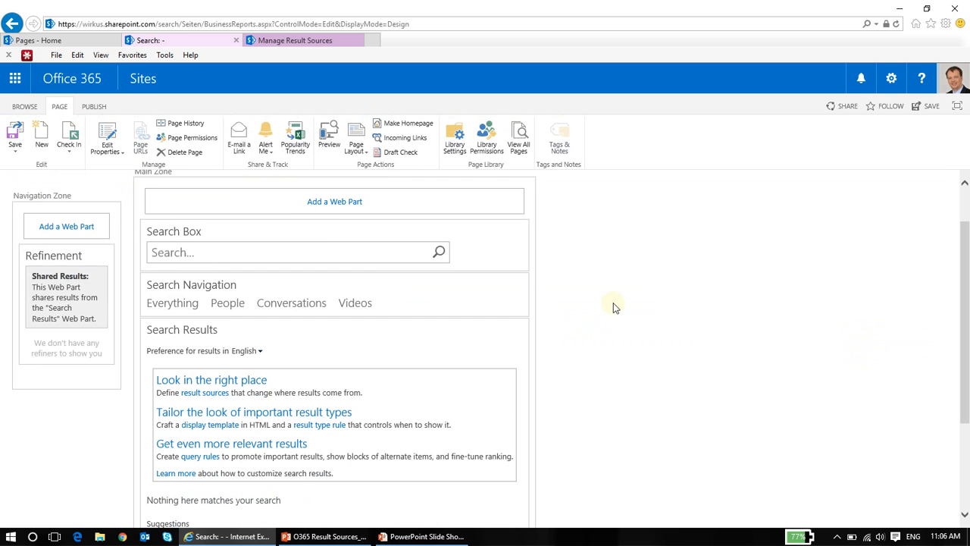
scroll(615, 307, up, 1)
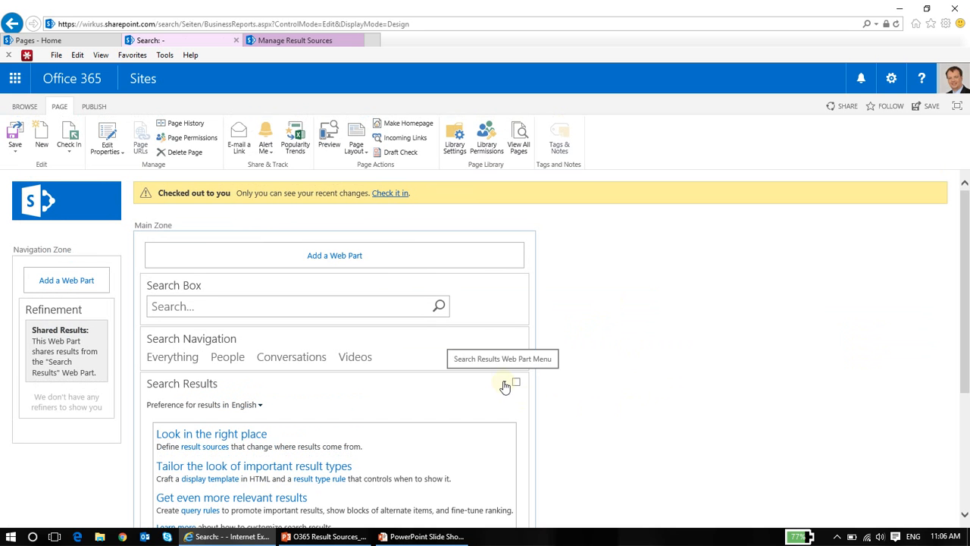
click(505, 384)
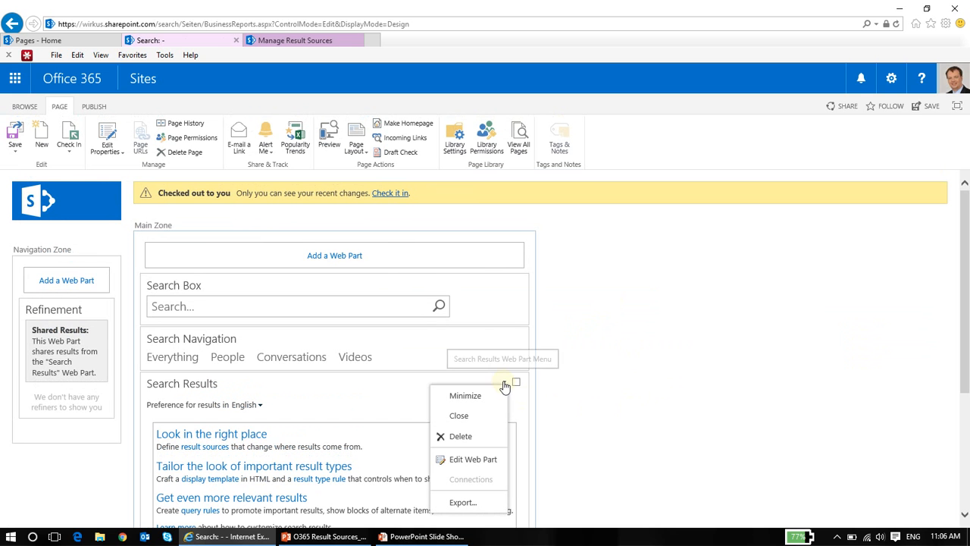
click(477, 460)
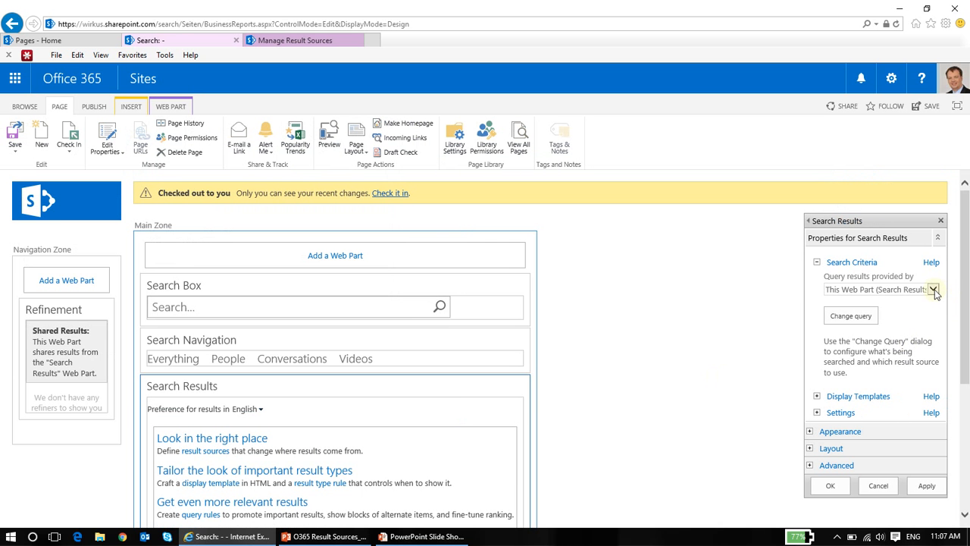
click(934, 291)
click(722, 302)
click(842, 316)
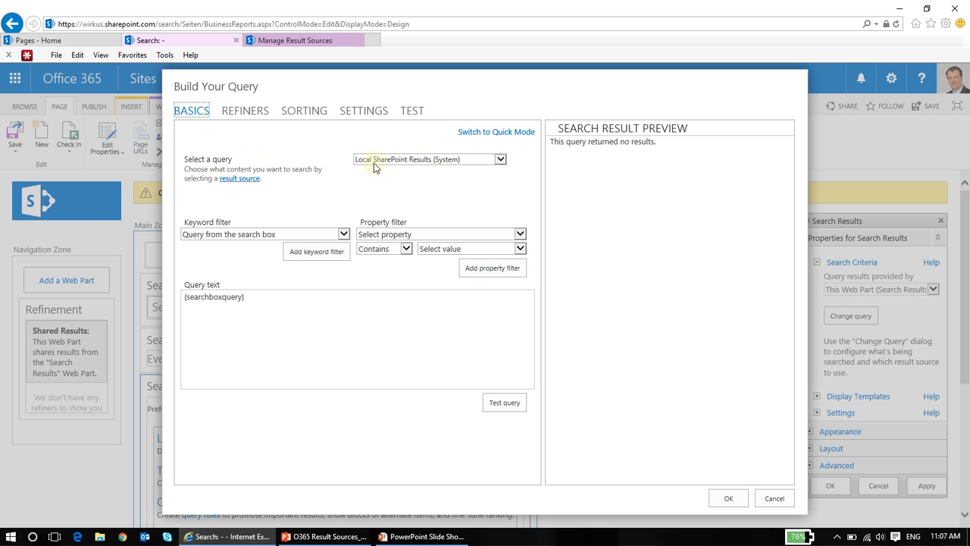
Step: Set the Search Results query to the Business Reports (Tenant) result source and check in the page without a comment
click(420, 161)
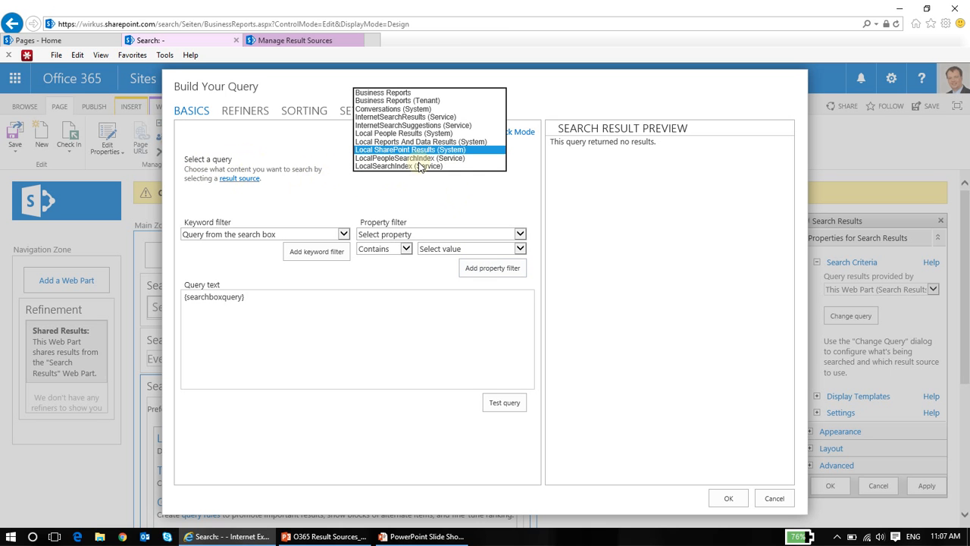
click(405, 101)
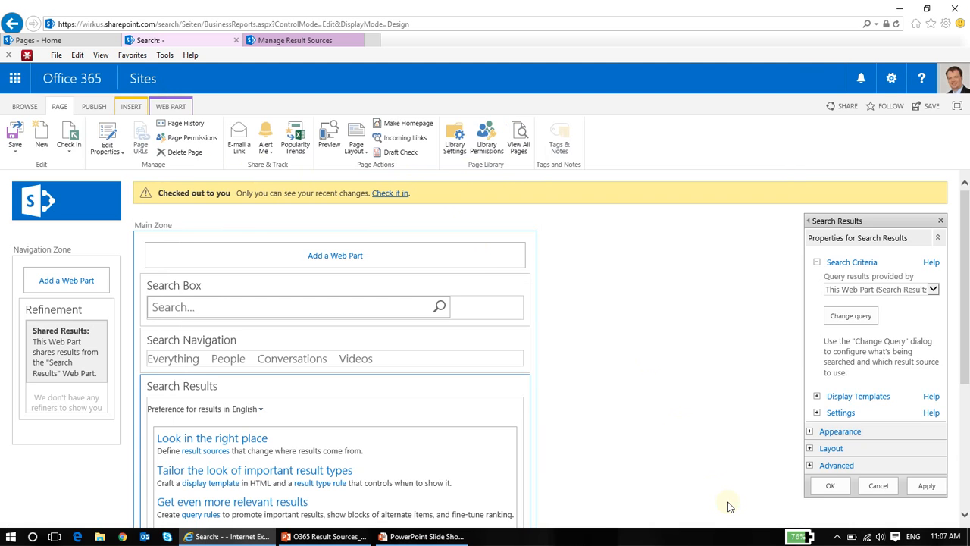
click(838, 490)
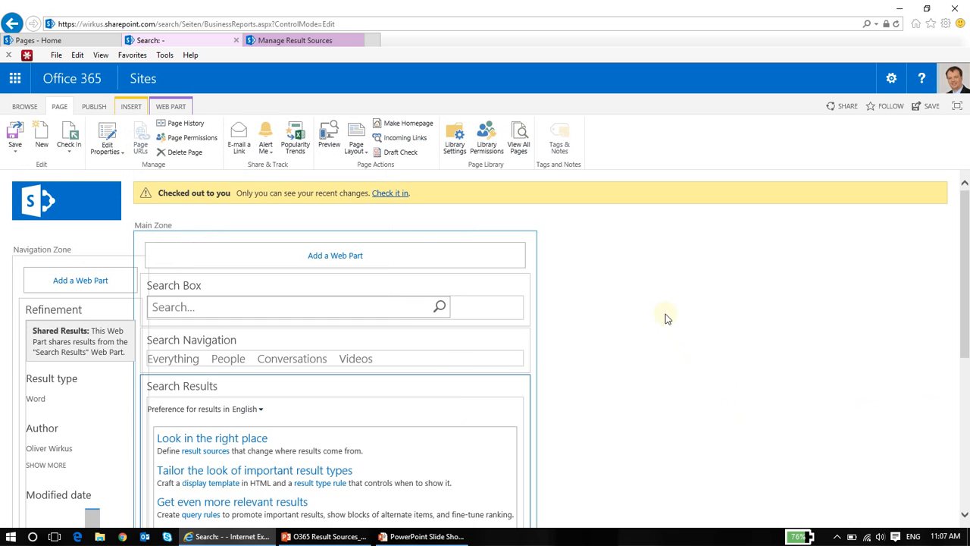
click(399, 193)
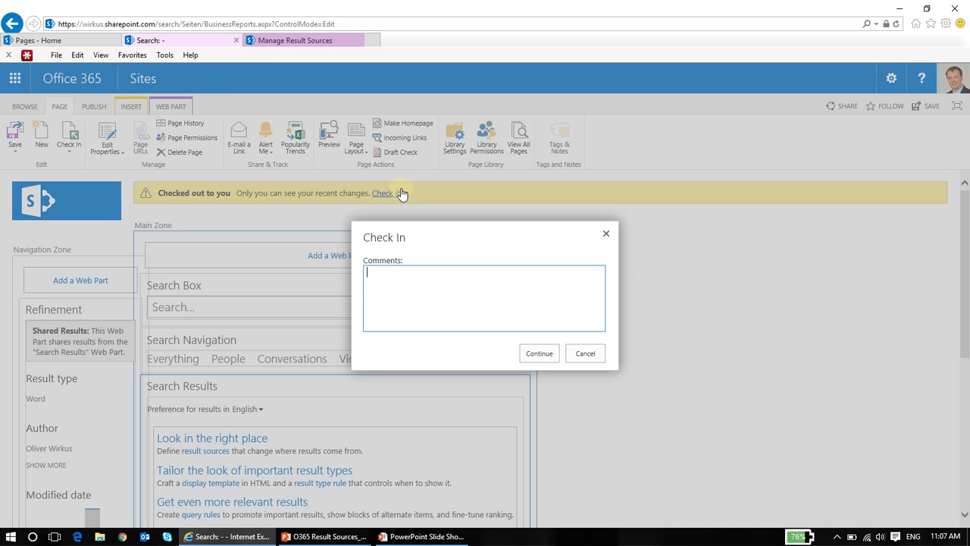
click(548, 354)
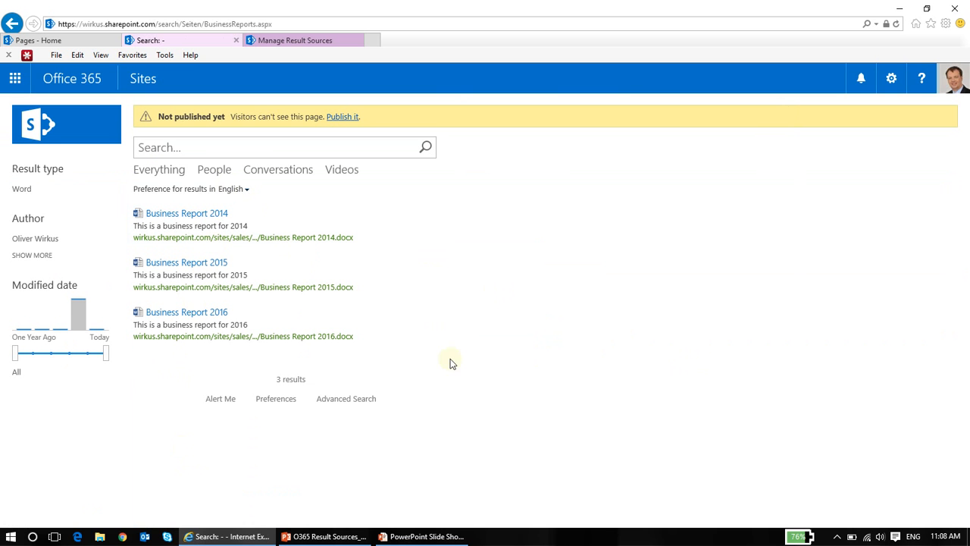
Step: Search the BusinessReports page for "Business Reports", compare with the Everything results and return to the BusinessReports page
click(390, 150)
text(Bus)
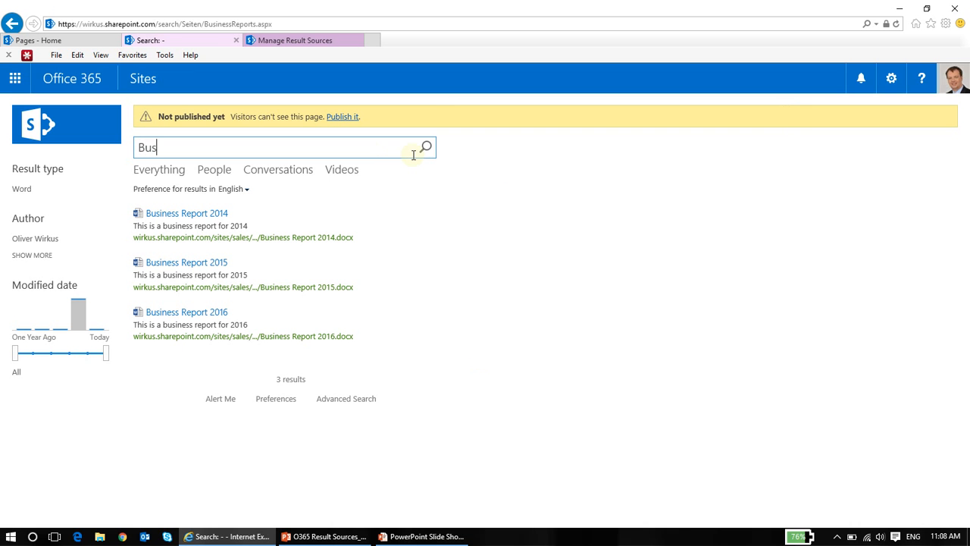
text(iness Reports)
key(Return)
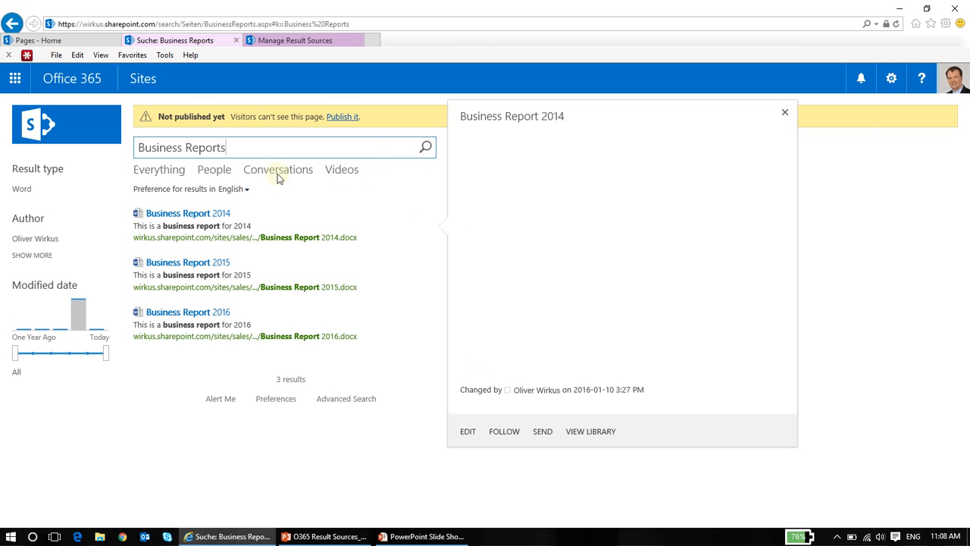
click(172, 177)
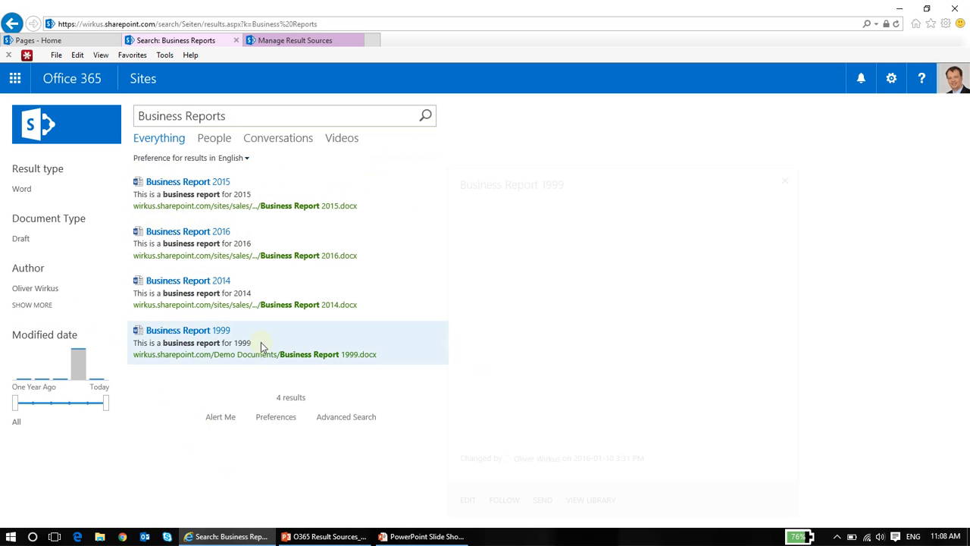
mouse_move(189, 314)
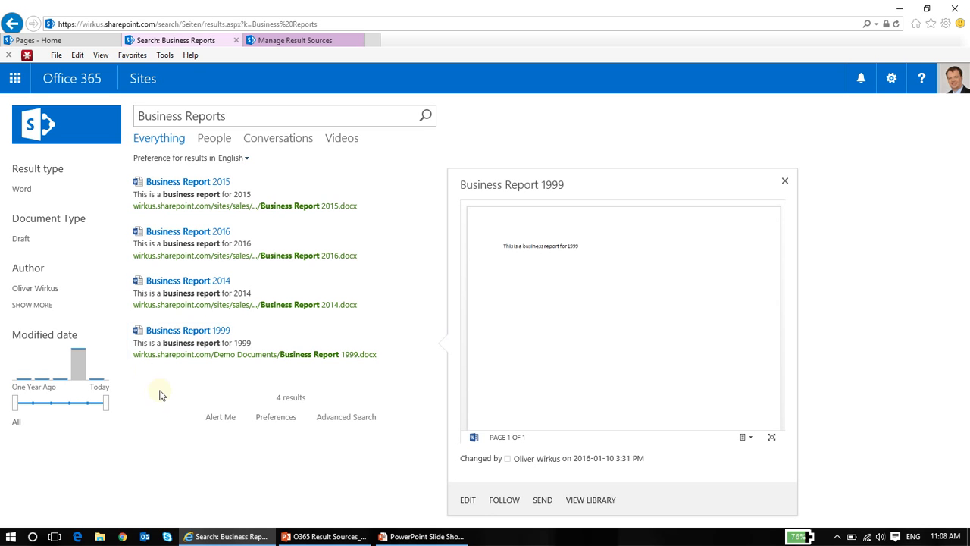
click(12, 25)
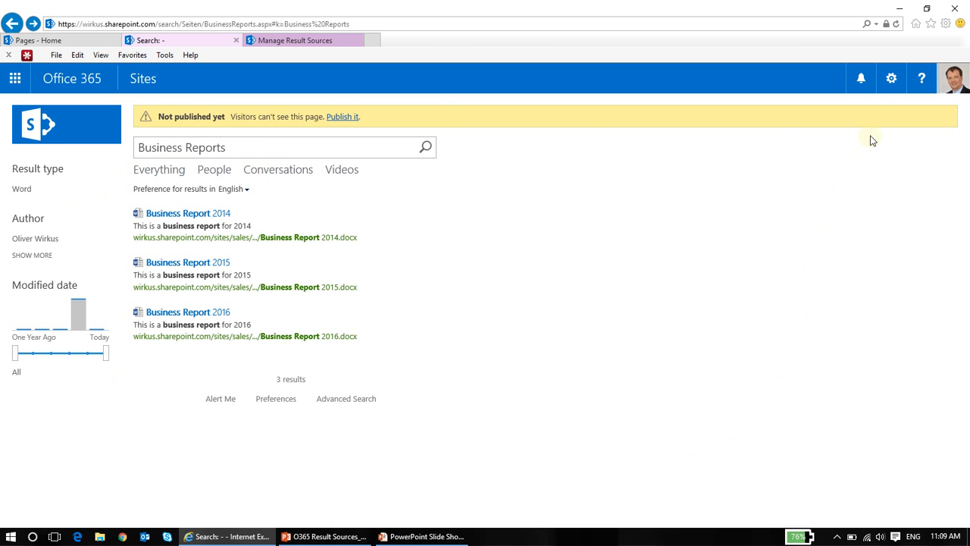
Step: Open the Search Center's site-level Search Settings at the search navigation configuration
click(890, 84)
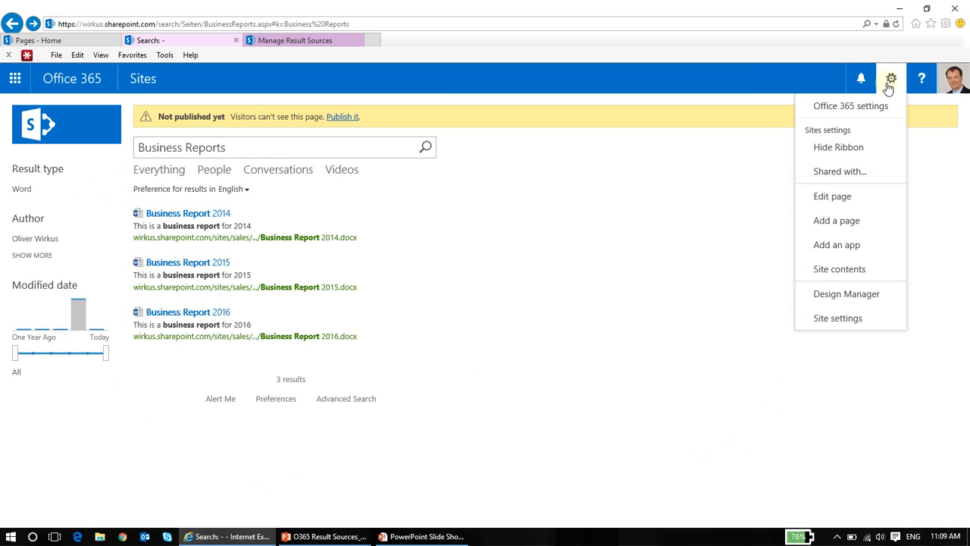
click(838, 318)
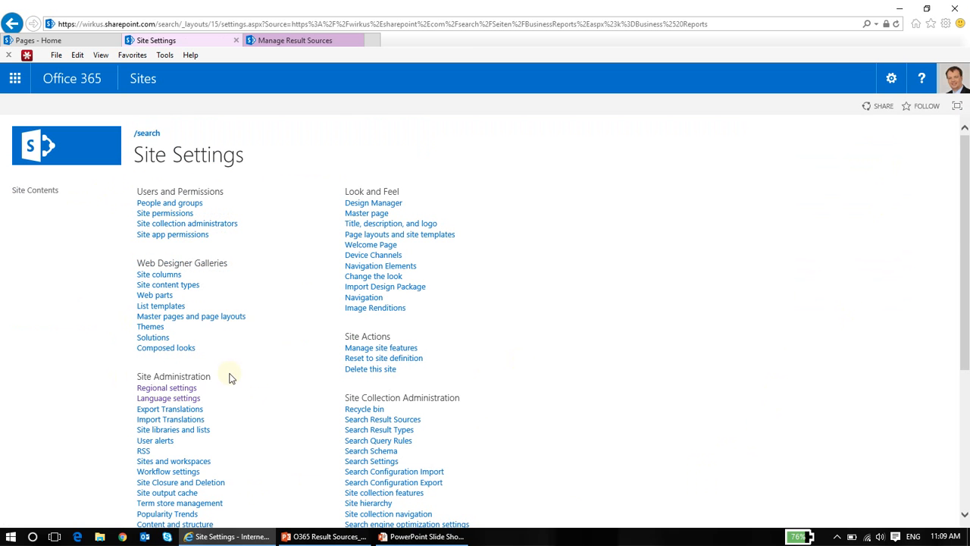
scroll(237, 379, down, 3)
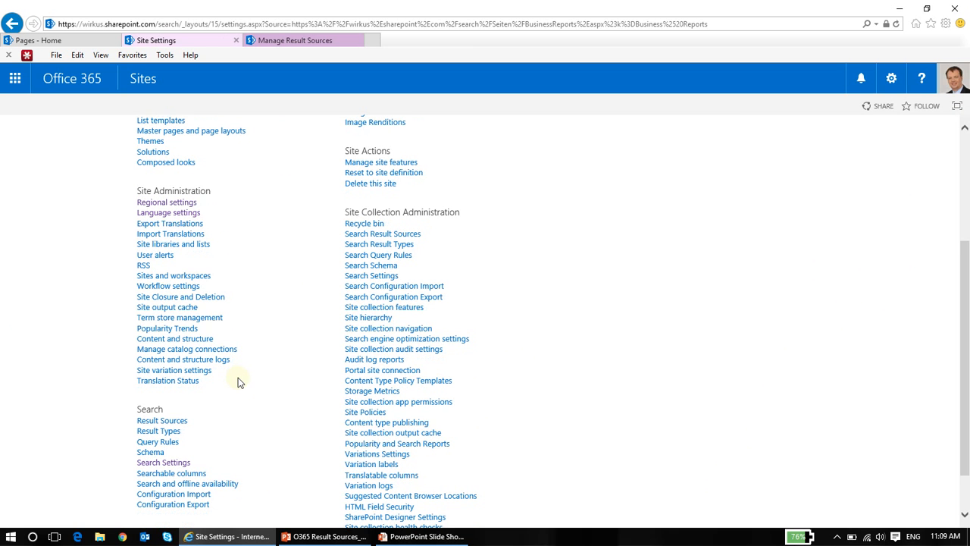
click(183, 464)
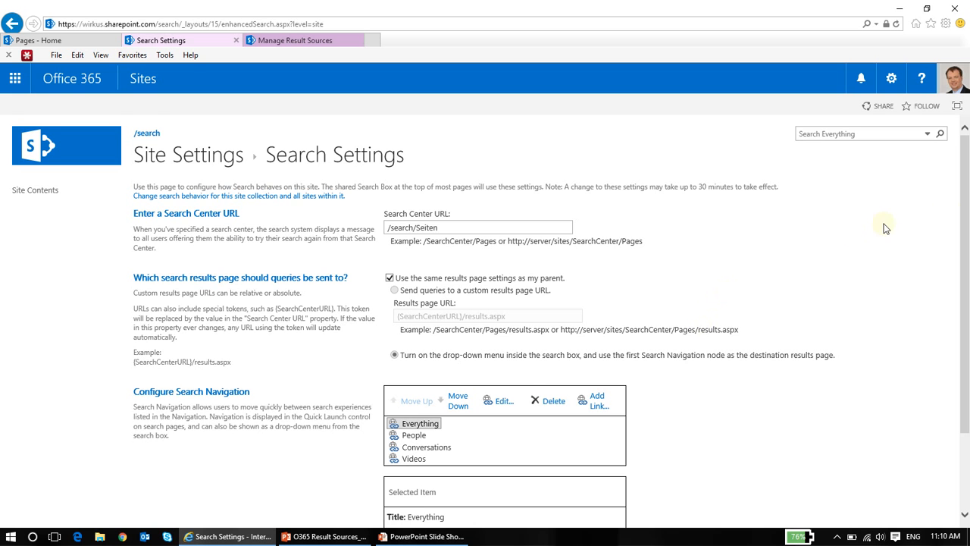
drag(965, 181, 968, 236)
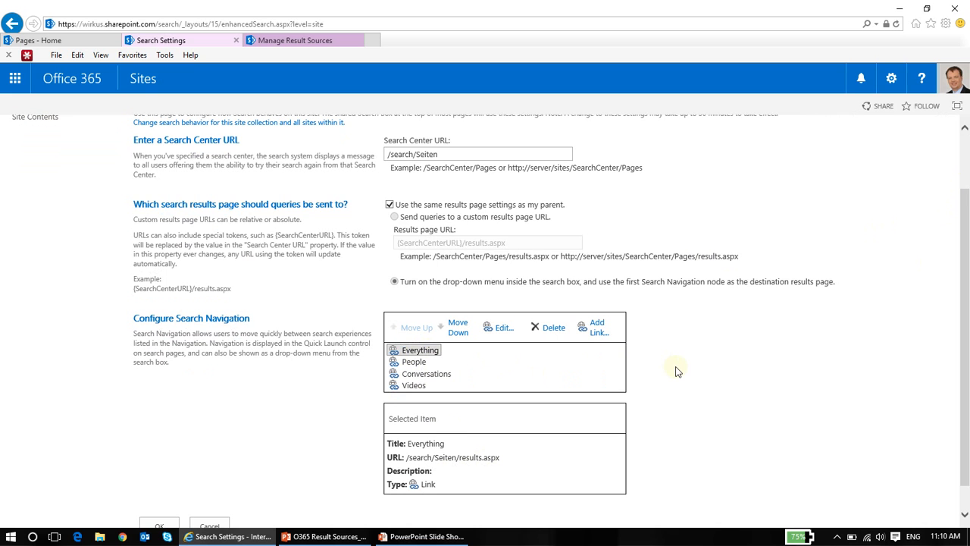
Step: Add a search navigation link titled Business Reports pointing to /search/Seiten/BusinessReports.aspx and save the search settings
click(598, 332)
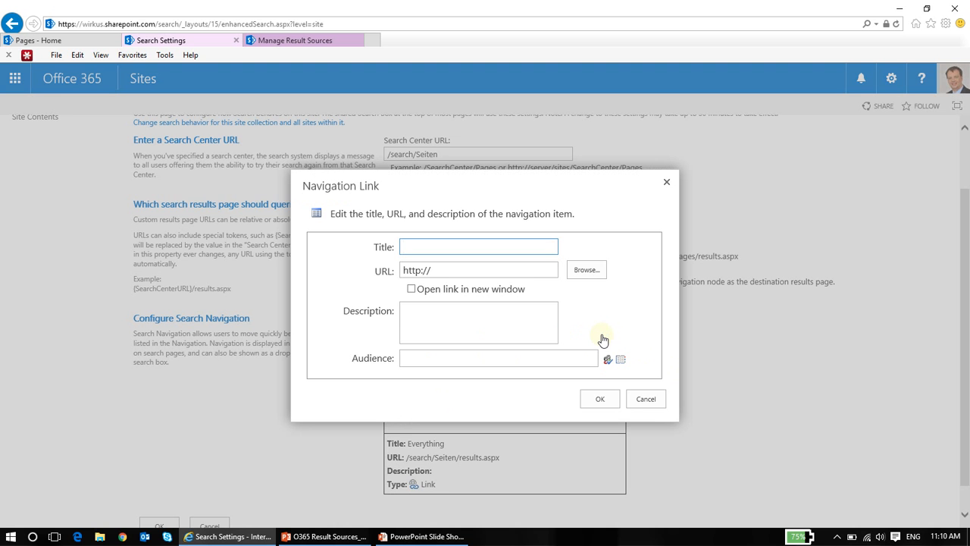
text(Business Reports)
click(587, 270)
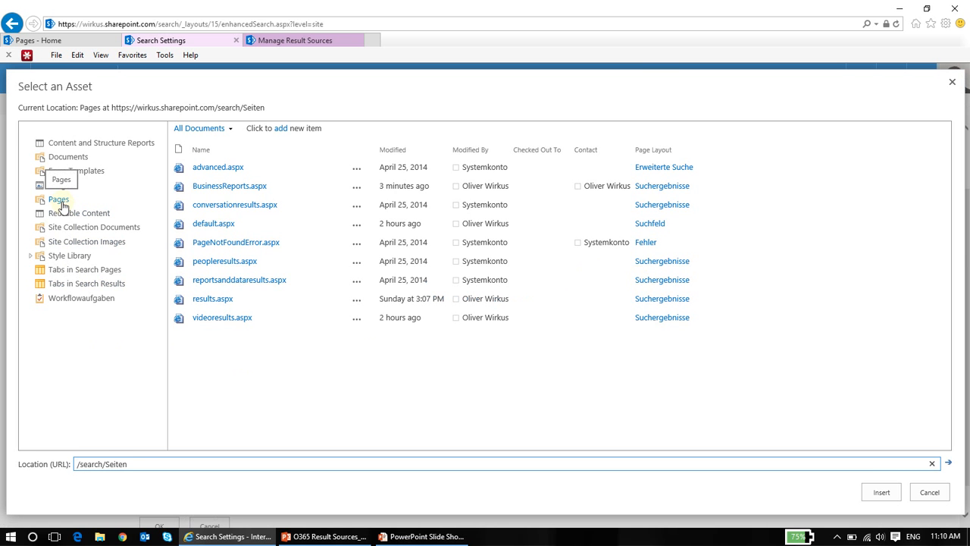
click(229, 188)
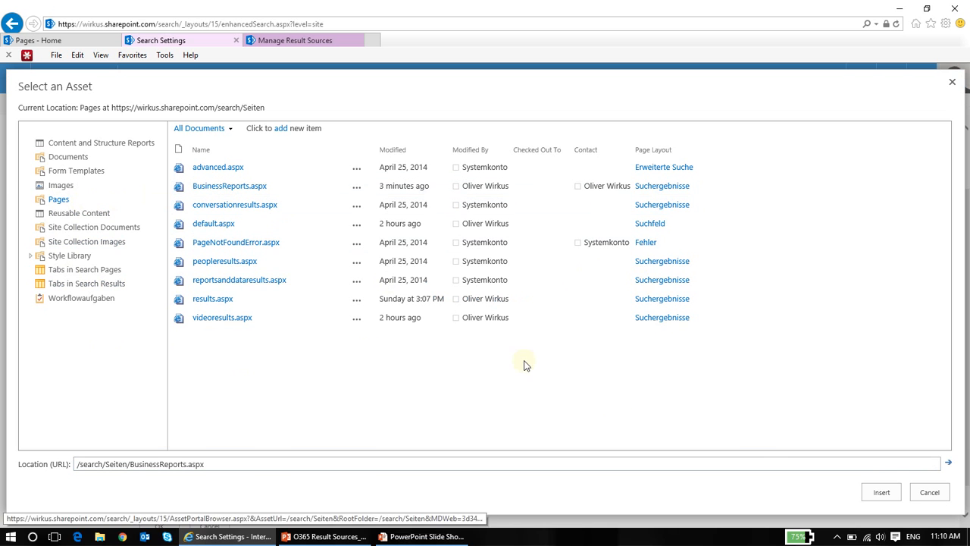
click(882, 493)
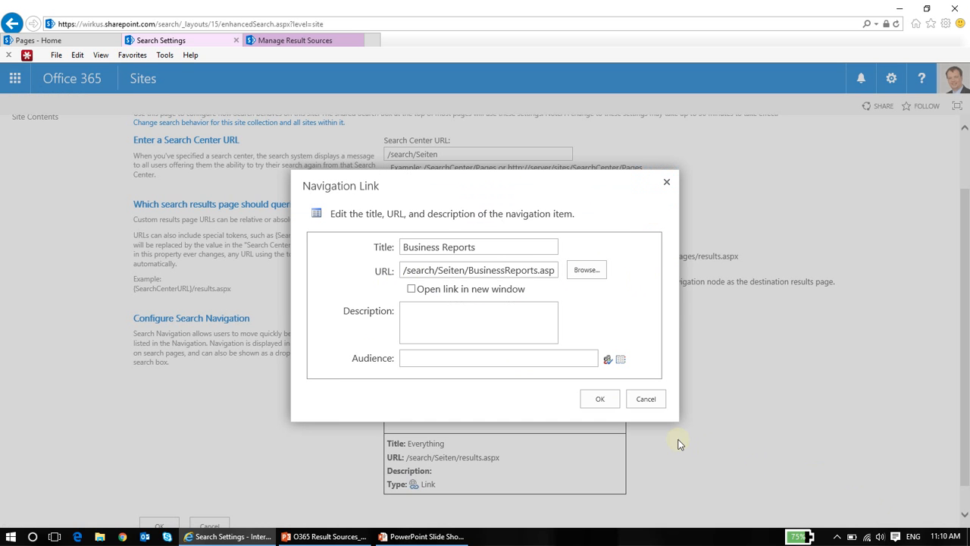
click(600, 399)
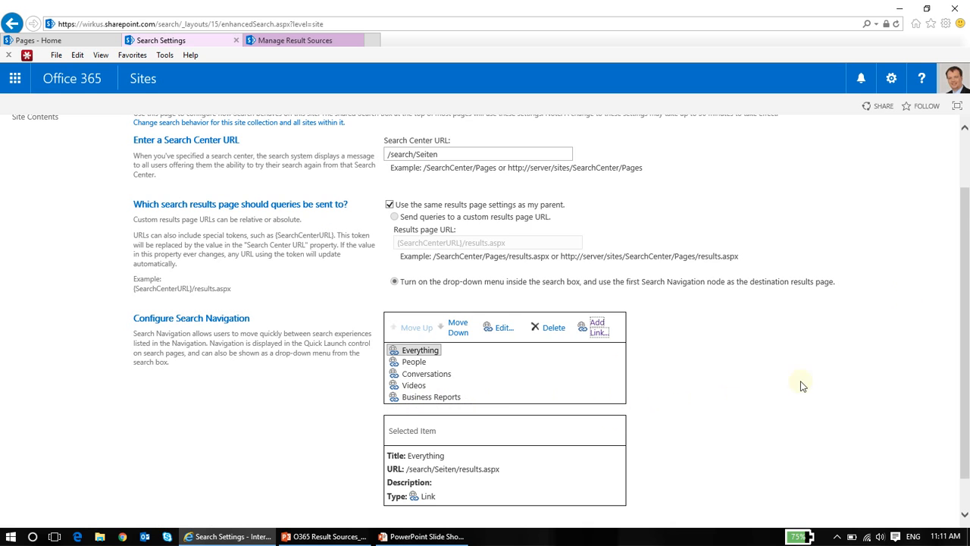
drag(967, 211, 968, 246)
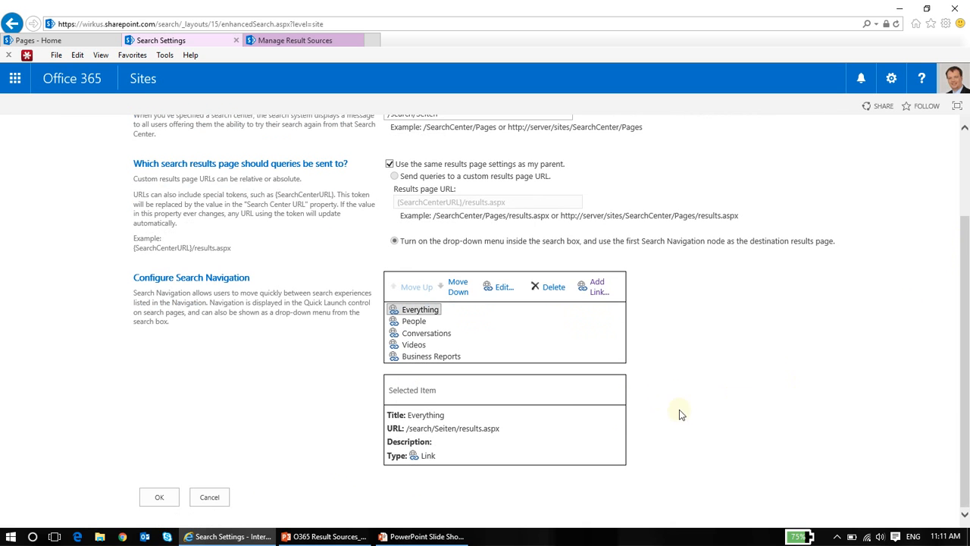
click(161, 499)
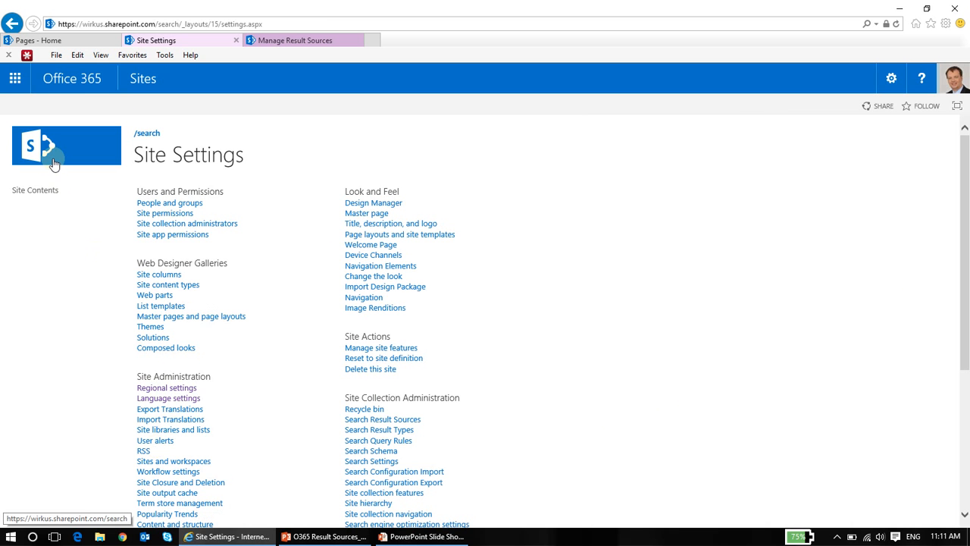
Step: Search for "Business report" from the Search Center home page and view the results under Business Reports
click(54, 165)
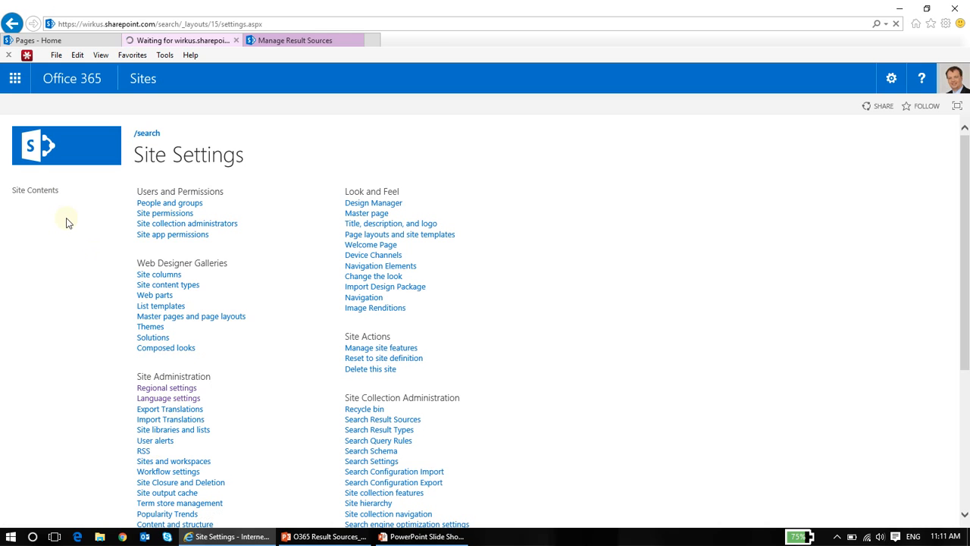
text(B)
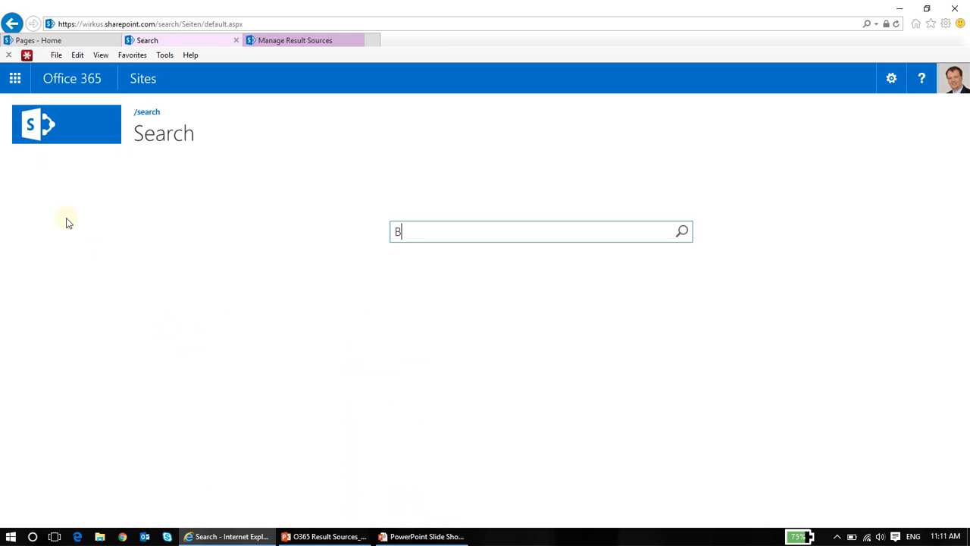
text(usiness report)
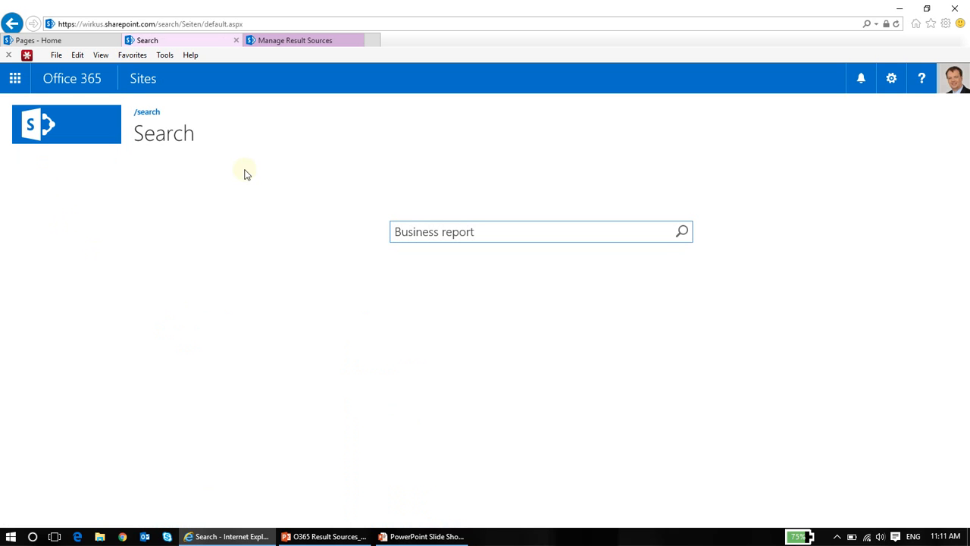
click(684, 233)
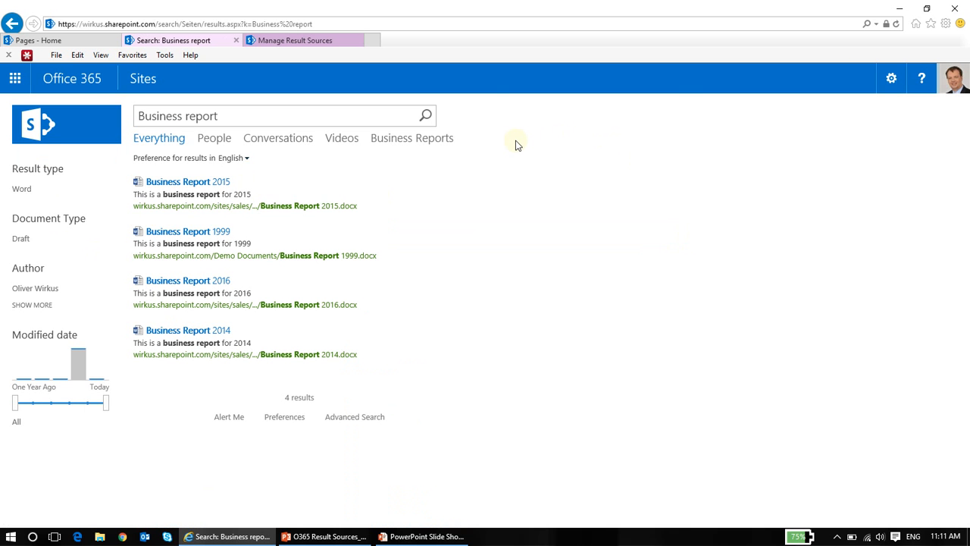
click(393, 143)
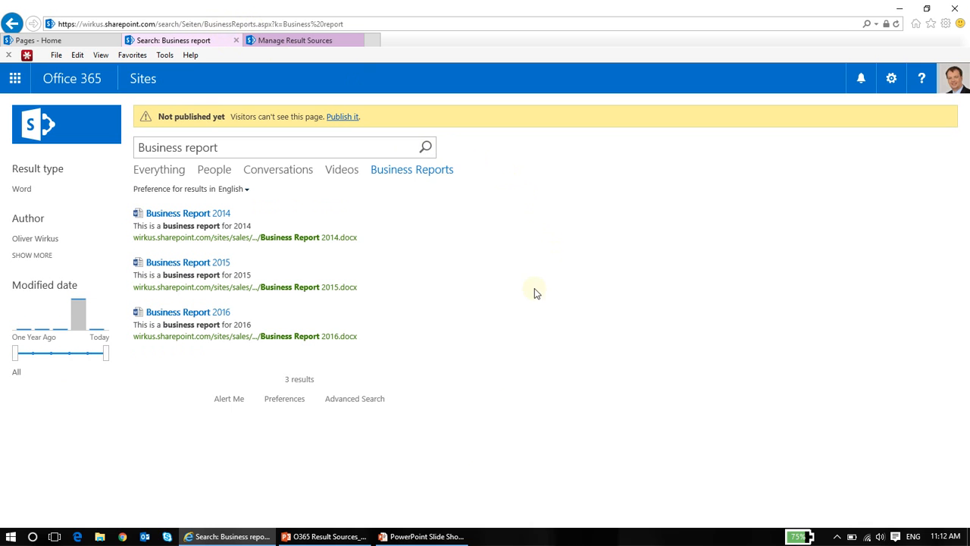
Step: Switch to the PowerPoint slide show and advance past the Content Organizer demo slide
click(433, 536)
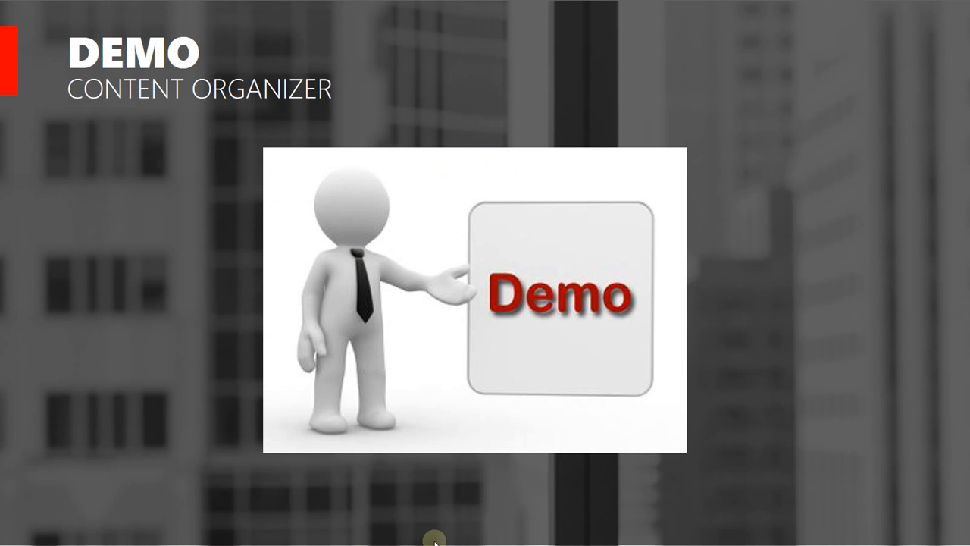
click(434, 543)
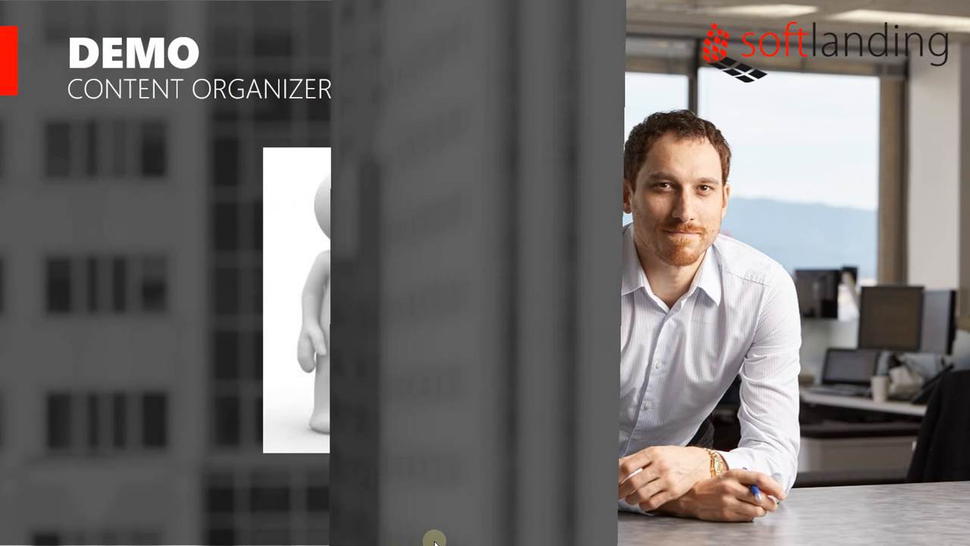